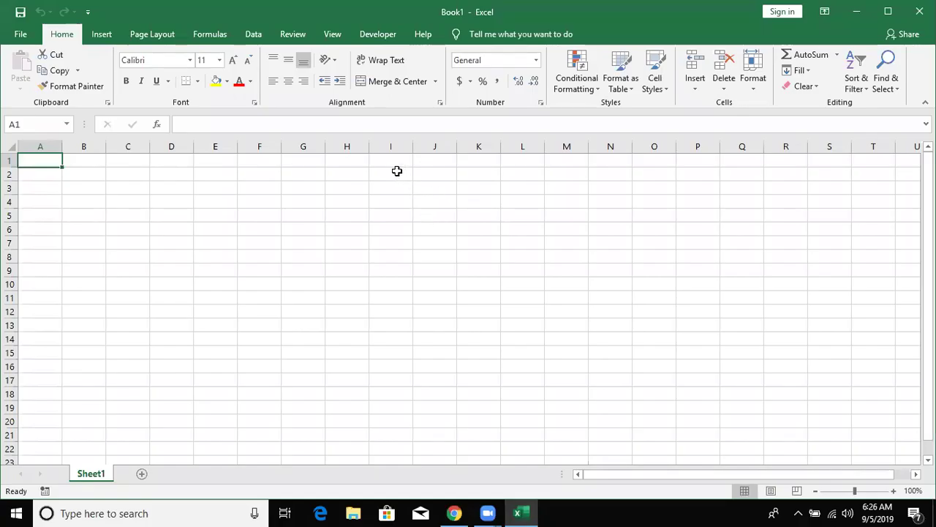
pyautogui.click(396, 172)
pyautogui.write('For')
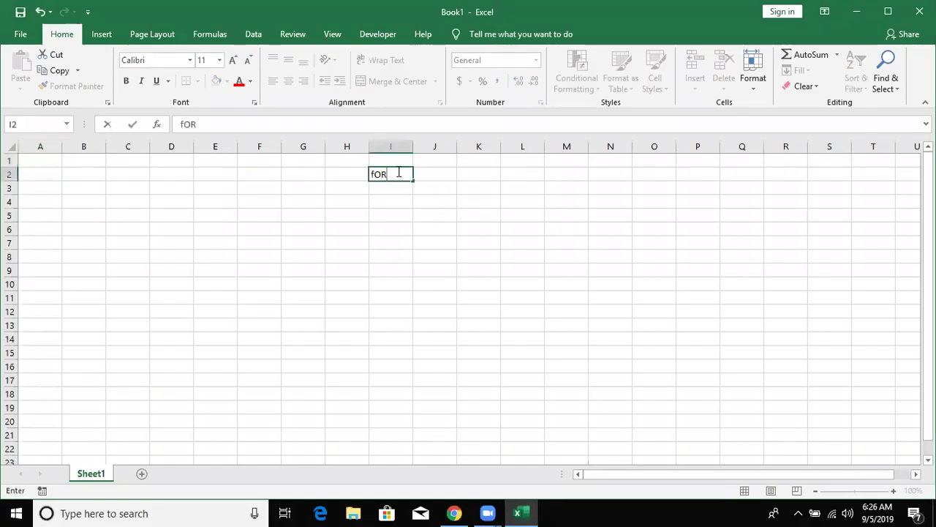
pyautogui.press('Return')
pyautogui.press('Return')
pyautogui.press('Return')
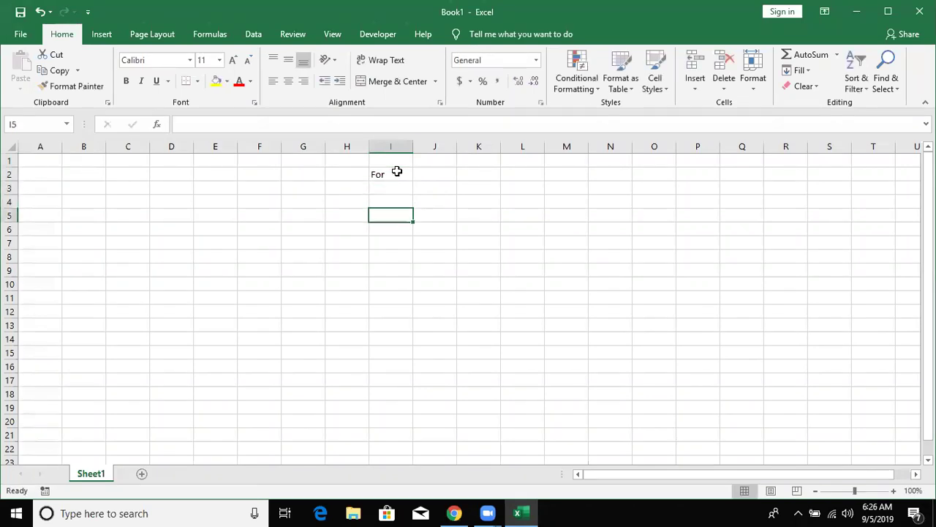
pyautogui.write('Do')
pyautogui.press('Up')
pyautogui.press('Up')
pyautogui.press('Up')
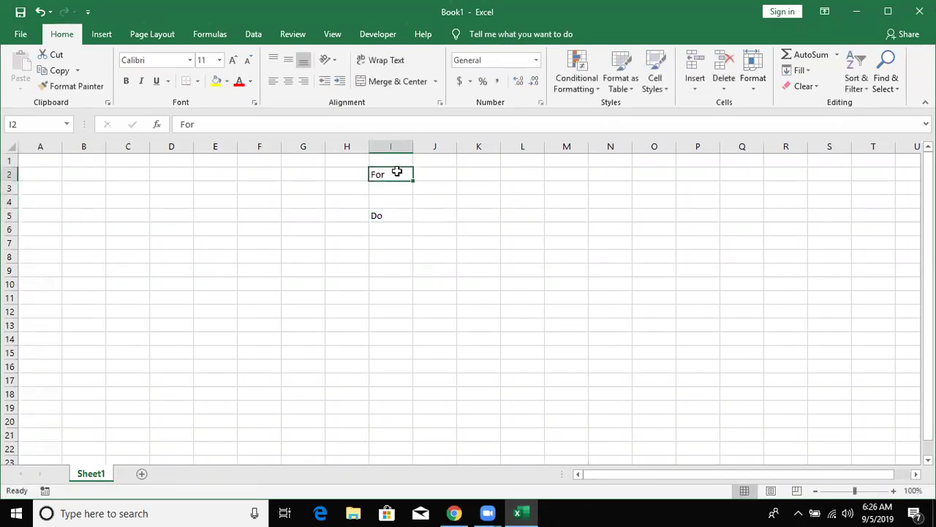
pyautogui.press('Right')
pyautogui.write('I')
pyautogui.press('Return')
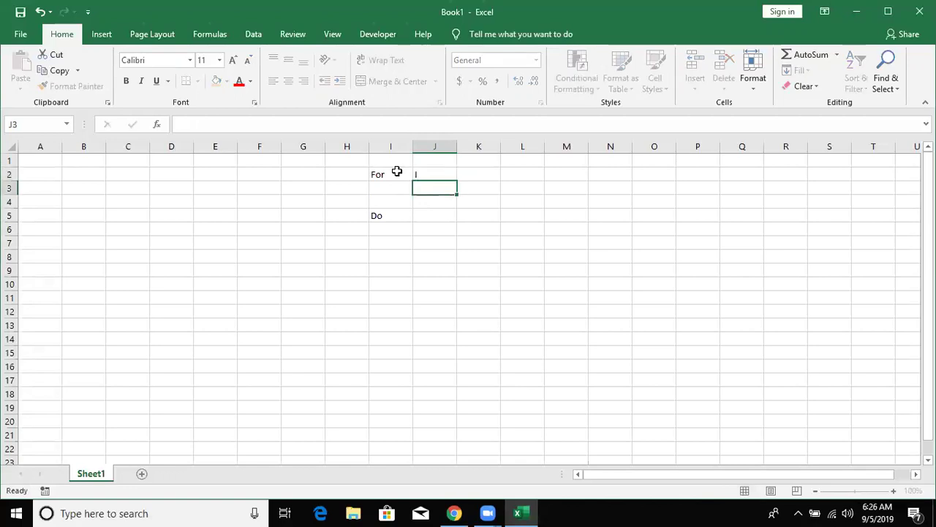
pyautogui.write('Each')
pyautogui.press('Return')
pyautogui.press('Up')
pyautogui.press('Up')
pyautogui.press('Right')
pyautogui.write('1 to 10')
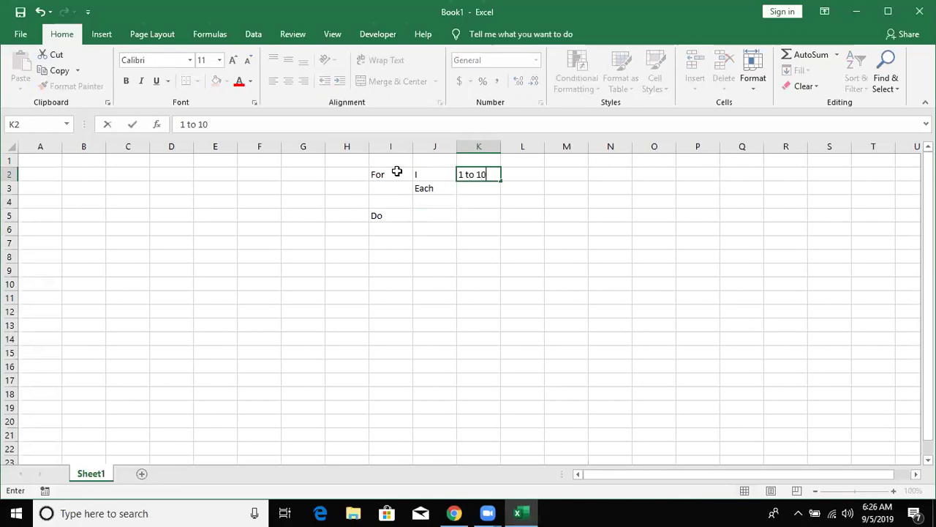
pyautogui.press('Return')
pyautogui.press('Up')
pyautogui.hotkey('shift', 'Left')
pyautogui.hotkey('shift', 'Left')
pyautogui.hotkey('shift', 'Left')
pyautogui.hotkey('shift', 'Right')
pyautogui.press('Down')
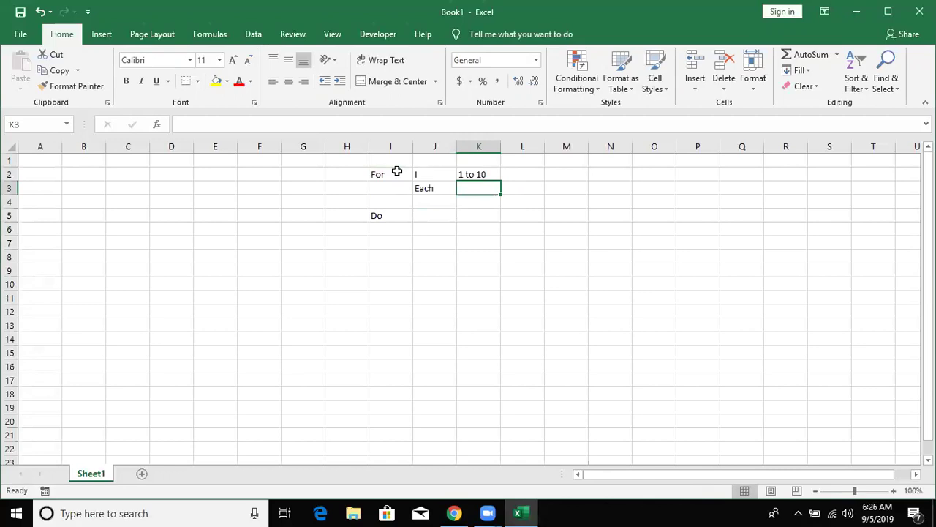
pyautogui.press('Left')
pyautogui.press('Left')
pyautogui.press('Up')
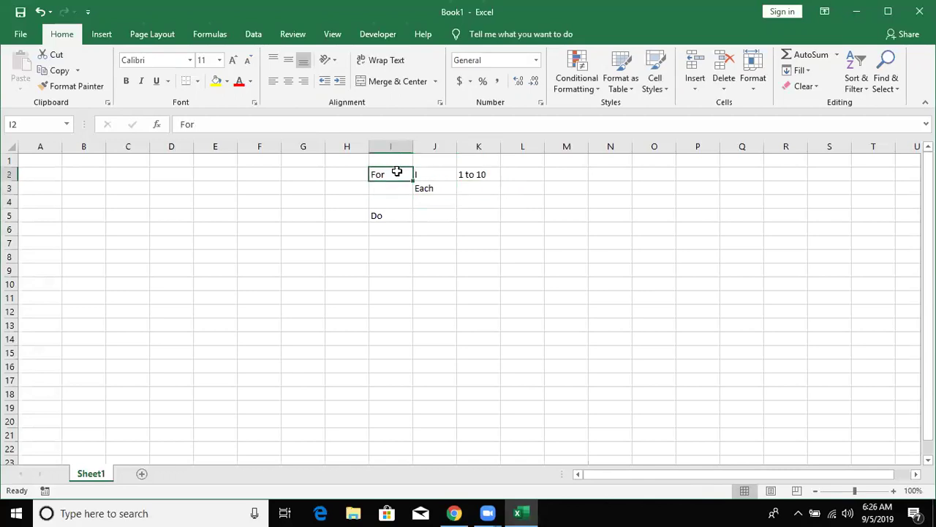
pyautogui.hotkey('shift', 'Right')
pyautogui.hotkey('shift', 'Right')
pyautogui.hotkey('shift', 'Down')
pyautogui.hotkey('shift', 'Down')
pyautogui.hotkey('shift', 'Down')
pyautogui.hotkey('shift', 'Down')
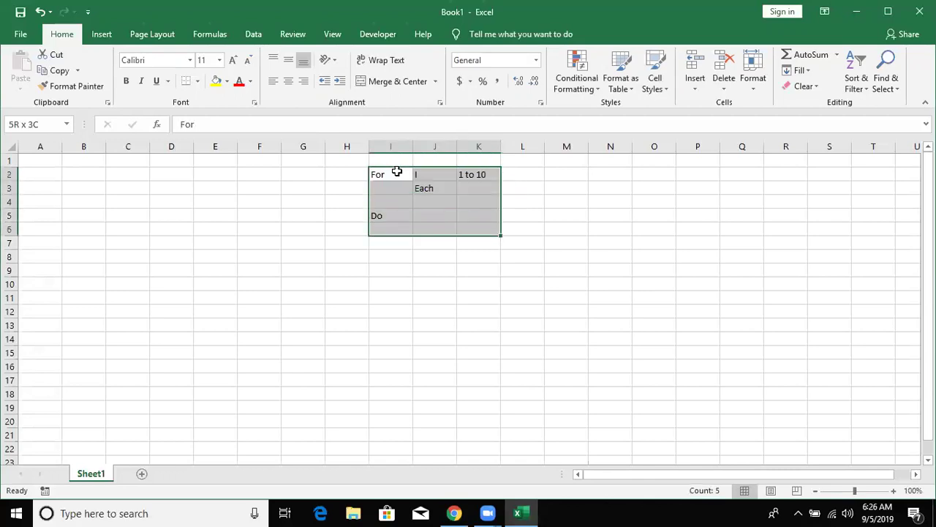
pyautogui.press('Delete')
pyautogui.hotkey('ctrl', 'Home')
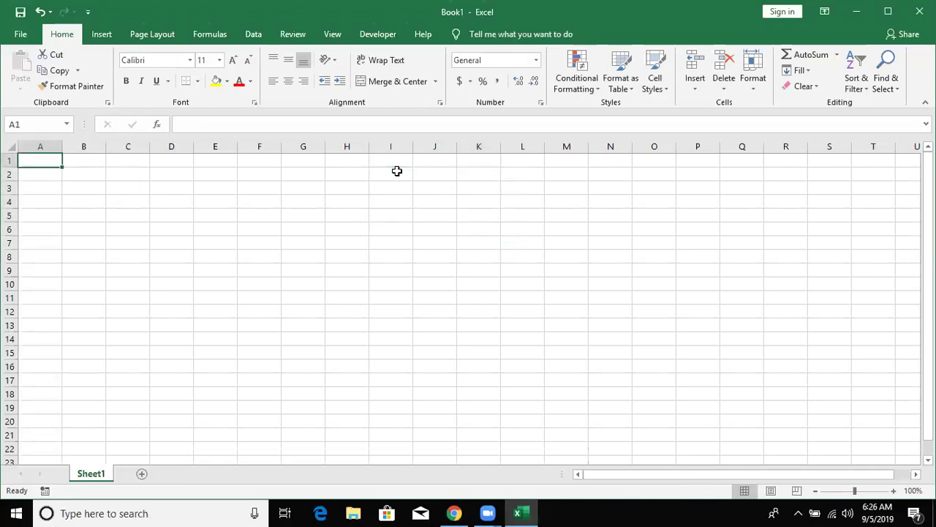
# Enter sd, sad, asd and df into cells A1, C3, A3, A5, D5 and D4.
pyautogui.write('sd')
pyautogui.press('Tab')
pyautogui.press('Tab')
pyautogui.press('Down')
pyautogui.press('Down')
pyautogui.write('sad')
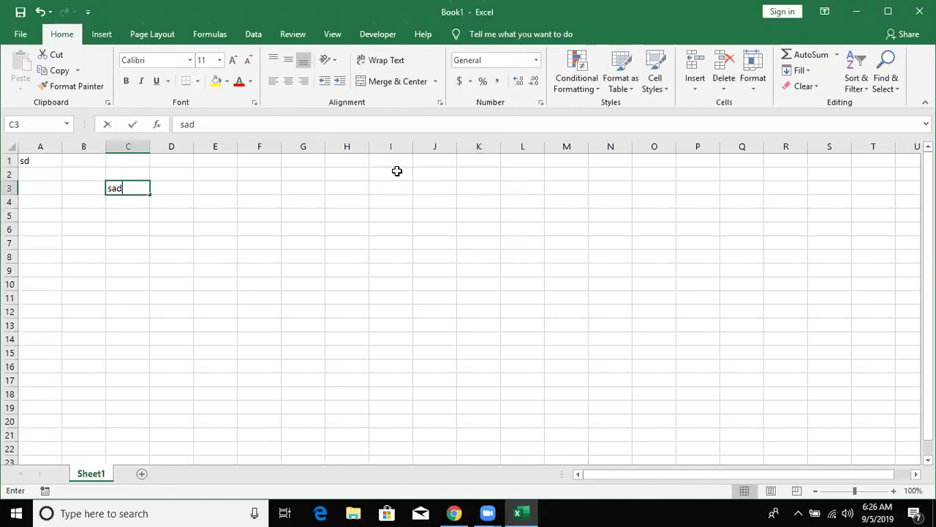
pyautogui.press('Left')
pyautogui.press('Left')
pyautogui.write('asd')
# Enter df and dsf into cells D2, B2, B9, D9, D7 and F7.
pyautogui.press('Down')
pyautogui.press('Down')
pyautogui.write('df')
pyautogui.press('Tab')
pyautogui.press('Tab')
pyautogui.press('Tab')
pyautogui.write('df')
pyautogui.press('Up')
pyautogui.write('df')
pyautogui.press('Up')
pyautogui.press('Up')
pyautogui.write('df')
pyautogui.press('Left')
pyautogui.press('Left')
pyautogui.write('df')
pyautogui.press('Down')
pyautogui.press('Down')
pyautogui.press('Down')
pyautogui.press('Down')
pyautogui.write('df')
pyautogui.press('Tab')
pyautogui.press('Tab')
pyautogui.write('dsf')
pyautogui.press('Up')
pyautogui.press('Up')
pyautogui.write('dsf')
pyautogui.press('Tab')
pyautogui.press('Tab')
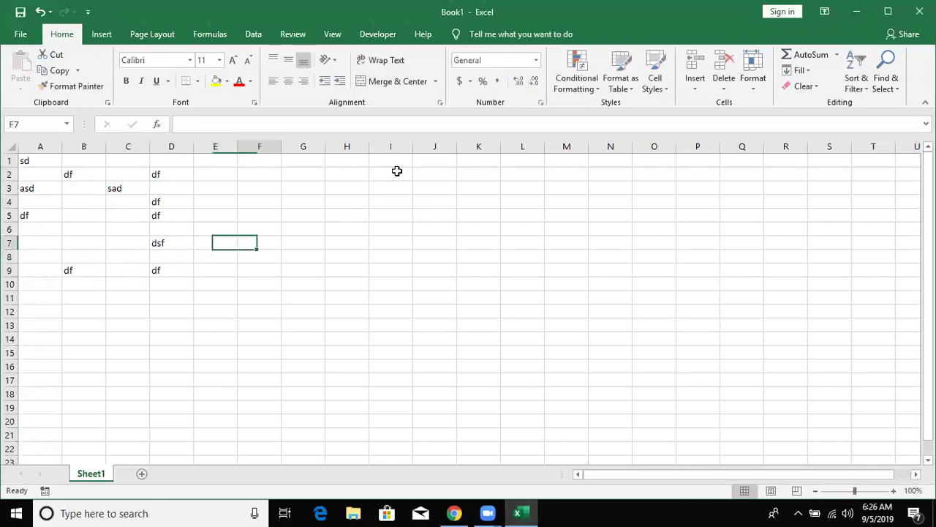
pyautogui.write('dsf')
pyautogui.press('Up')
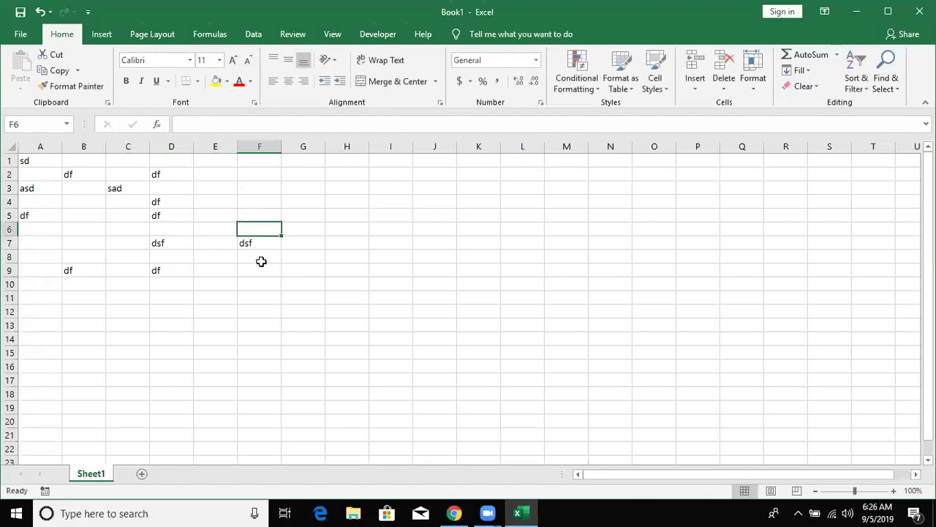
# Select the sample block A1:F10, then rows A3:F9, and finish on cell B5.
pyautogui.click(45, 161)
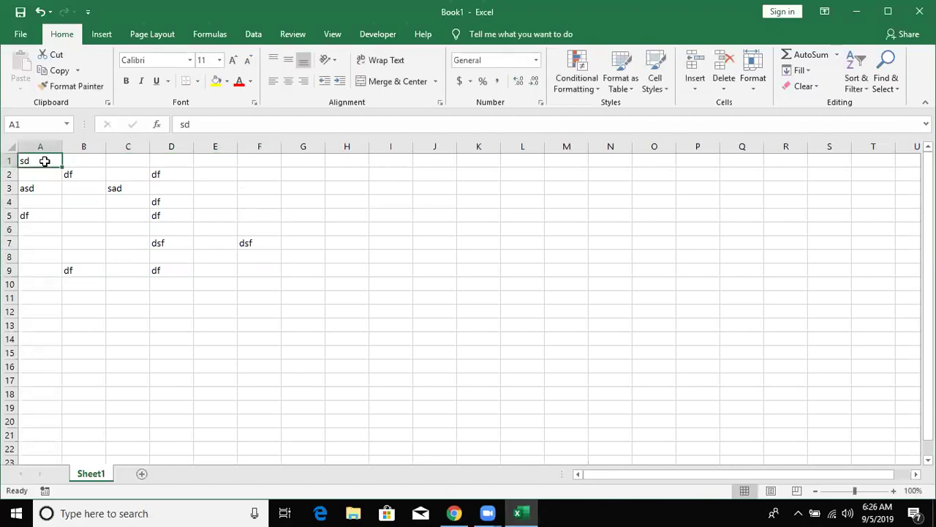
pyautogui.moveTo(45, 161); pyautogui.dragTo(247, 284)
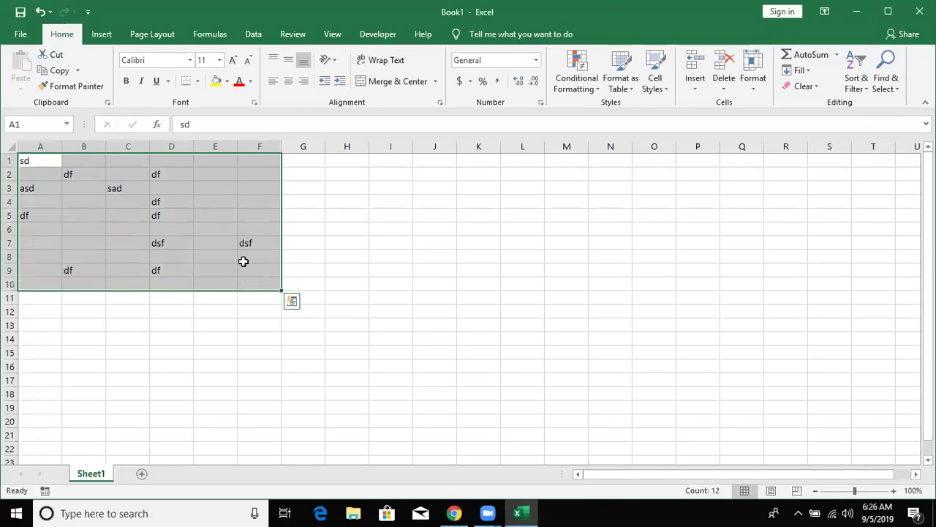
pyautogui.click(243, 261)
pyautogui.moveTo(246, 270)
pyautogui.mouseDown()
pyautogui.moveTo(14, 152)
pyautogui.moveTo(21, 157)
pyautogui.mouseUp()
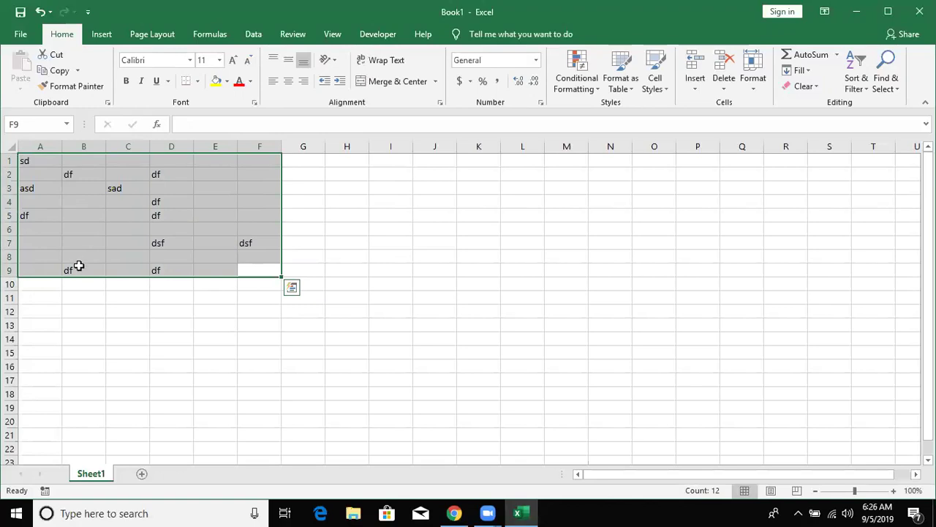
pyautogui.click(80, 211)
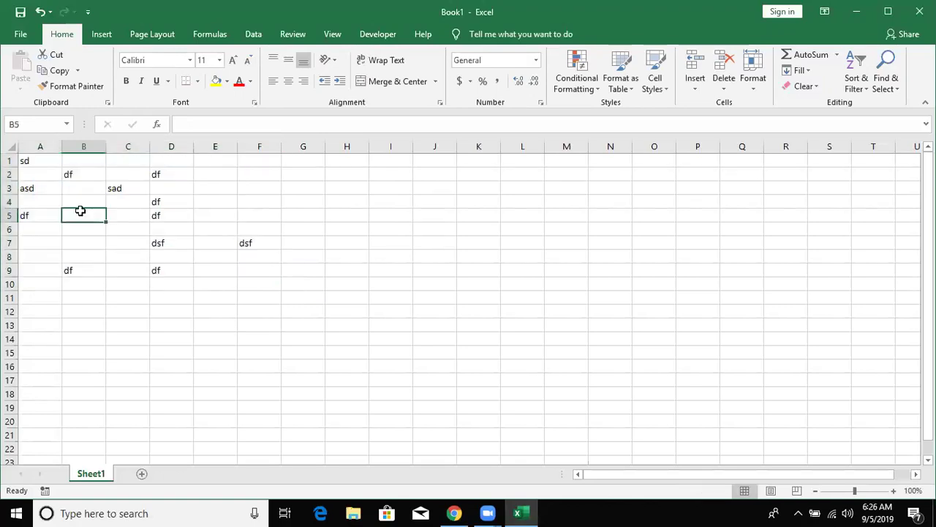
pyautogui.click(95, 147)
pyautogui.hotkey('ctrl', 'shift', '+')
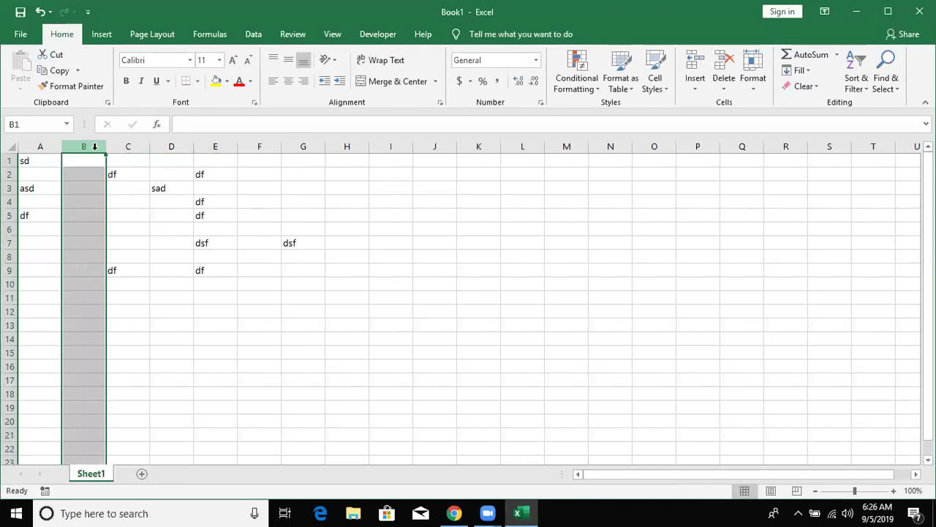
pyautogui.write('=')
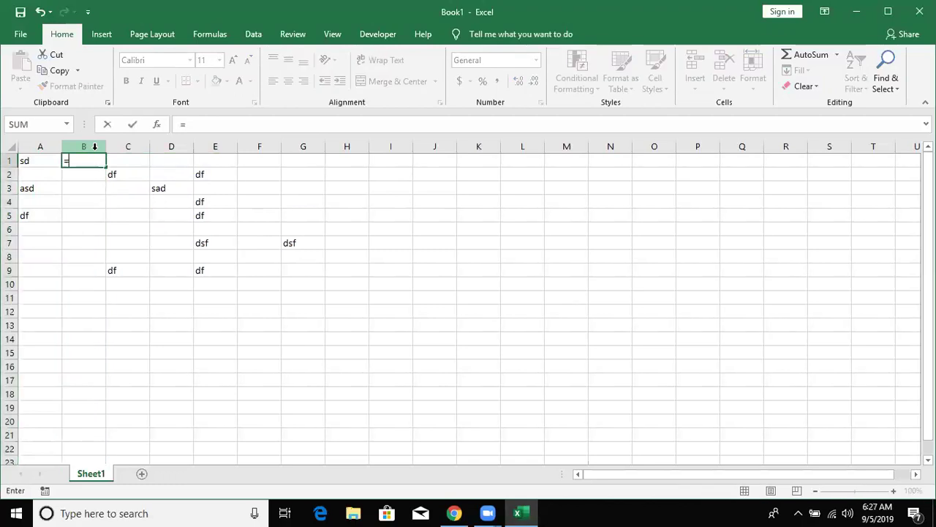
pyautogui.write('u')
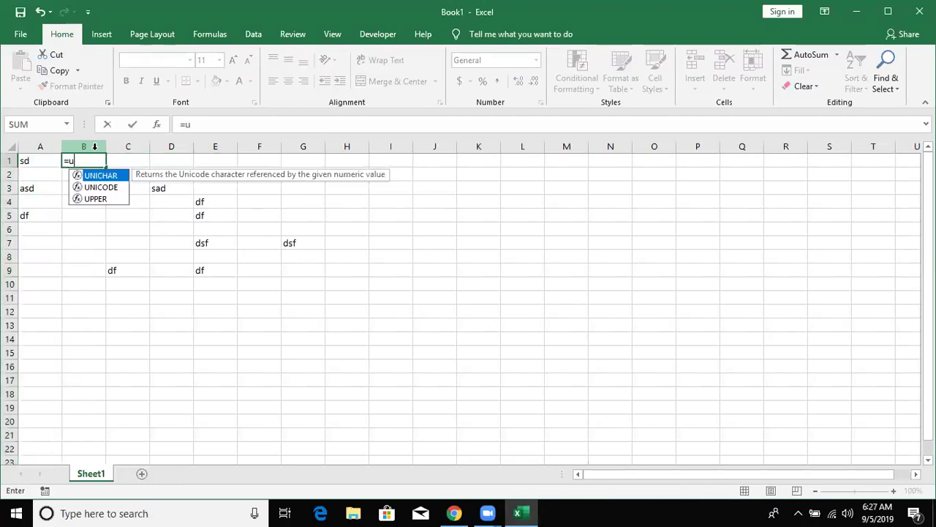
pyautogui.press('Down')
pyautogui.press('Down')
pyautogui.press('Tab')
pyautogui.press('Left')
pyautogui.press('Return')
pyautogui.press('Up')
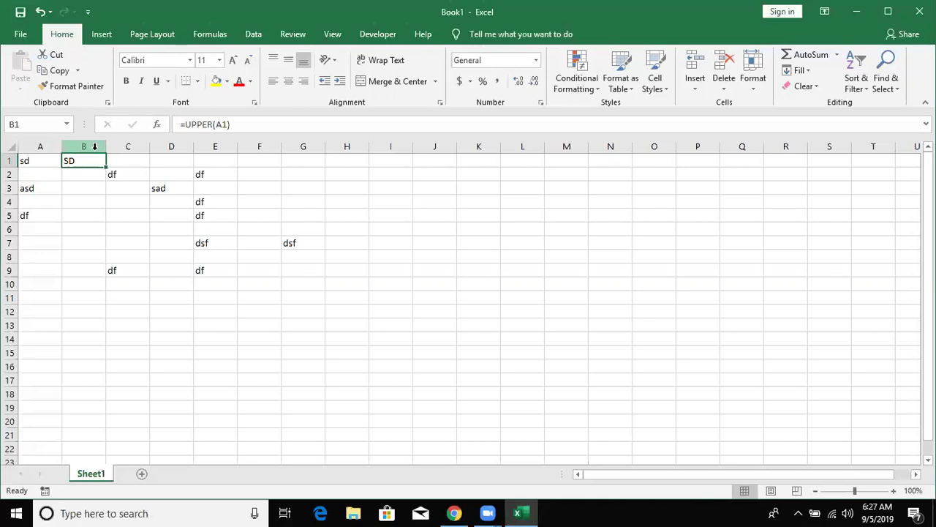
pyautogui.hotkey('ctrl', 'z')
pyautogui.hotkey('ctrl', 'y')
pyautogui.press('Delete')
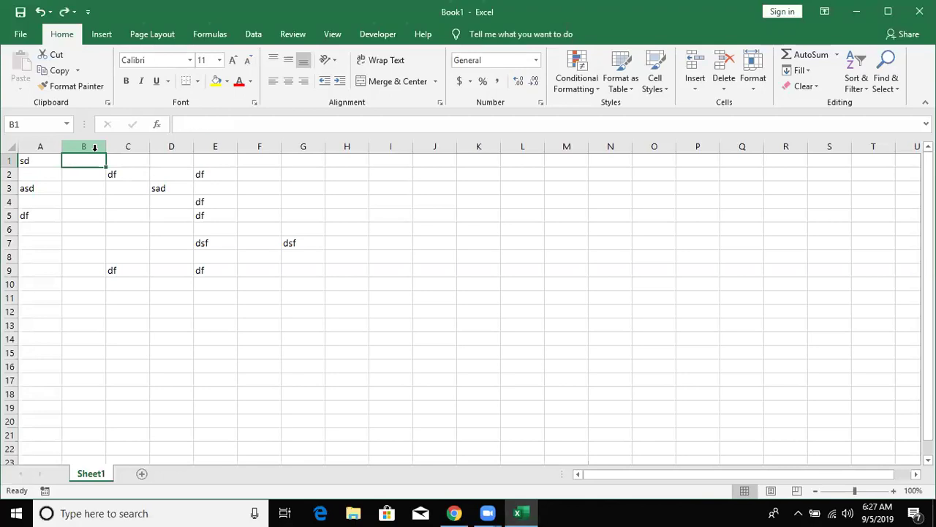
# Undo the column insertion and select the sample text block A1:F10.
pyautogui.click(95, 147)
pyautogui.hotkey('ctrl', '-')
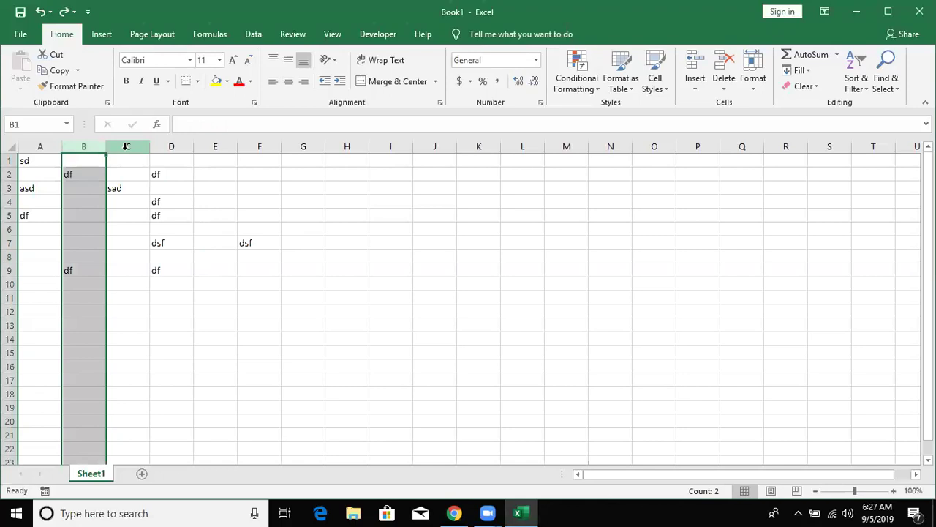
pyautogui.click(257, 186)
pyautogui.moveTo(42, 161); pyautogui.dragTo(256, 286)
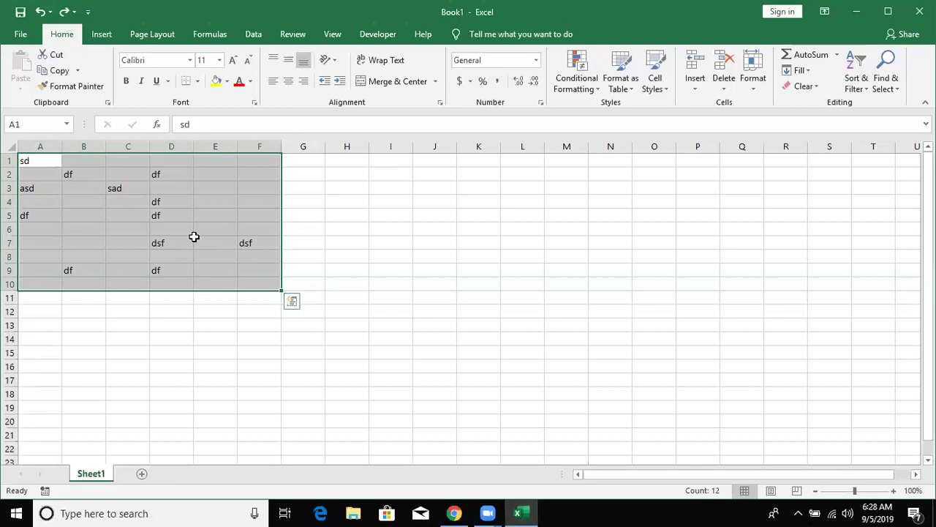
# Open the maximized Visual Basic editor from the Developer tab and insert a new module.
pyautogui.click(378, 34)
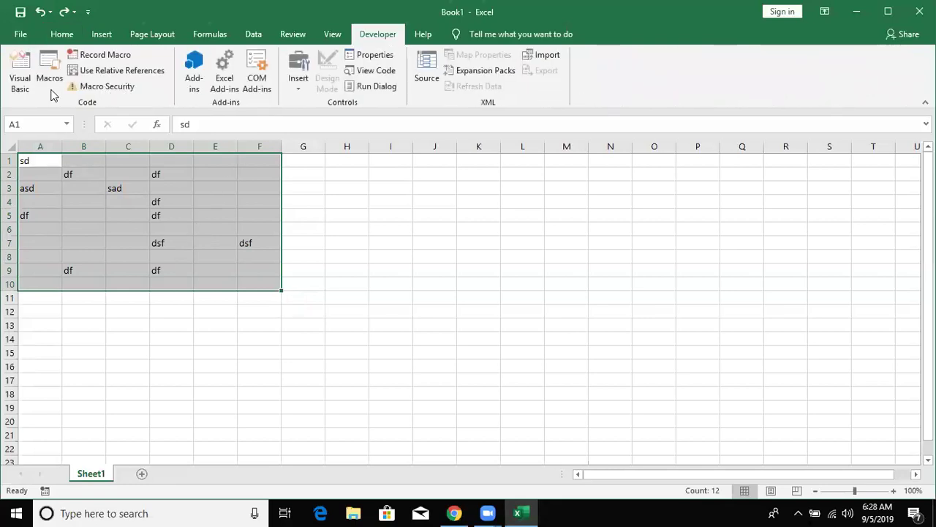
pyautogui.click(20, 77)
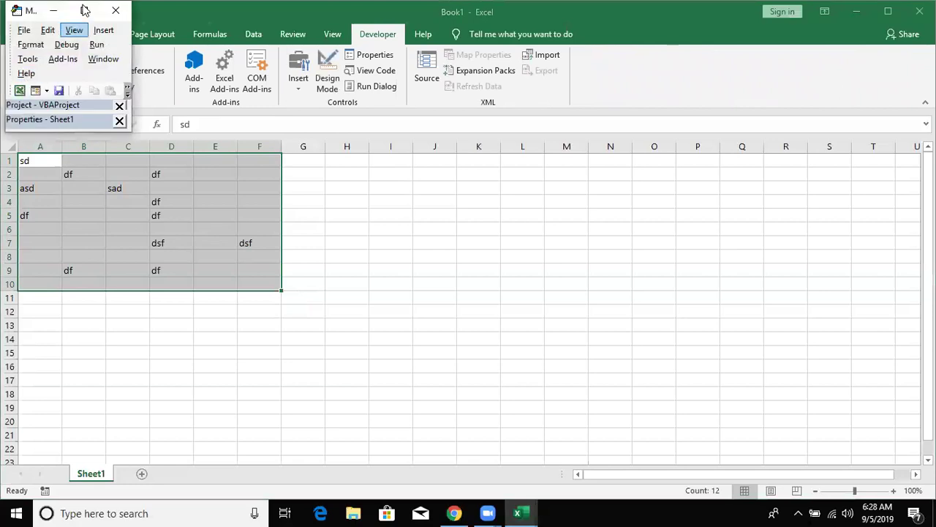
pyautogui.click(84, 11)
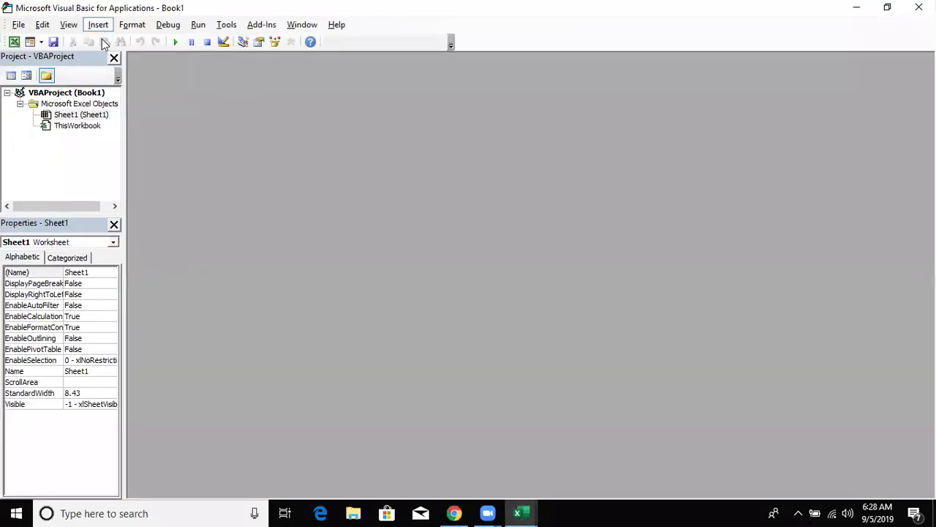
pyautogui.click(98, 24)
pyautogui.click(117, 70)
# Declare Sub each_1() with the line Dim r As Range.
pyautogui.write('sub ')
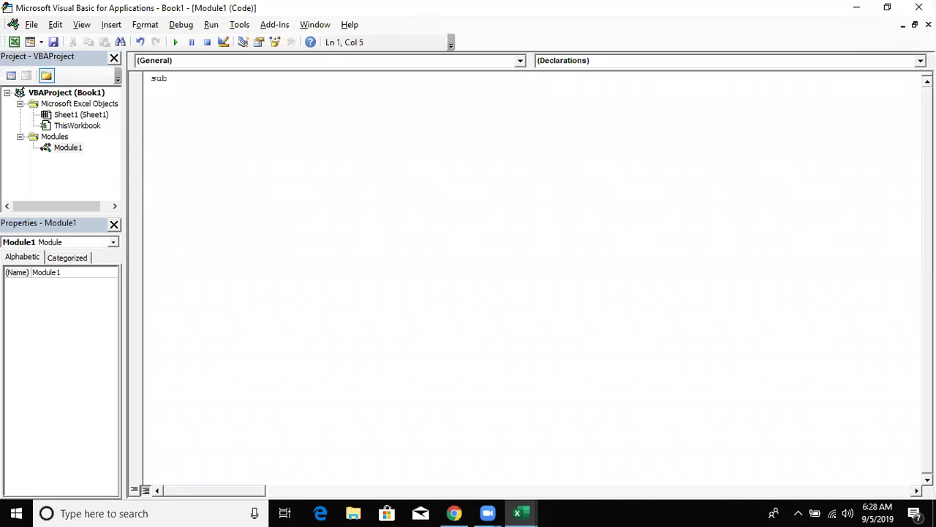
pyautogui.write('each_1()')
pyautogui.press('Return')
pyautogui.press('Return')
pyautogui.press('Return')
pyautogui.press('Return')
pyautogui.press('Return')
pyautogui.press('Return')
pyautogui.press('Return')
pyautogui.press('Up')
pyautogui.press('Up')
pyautogui.press('Up')
pyautogui.press('Up')
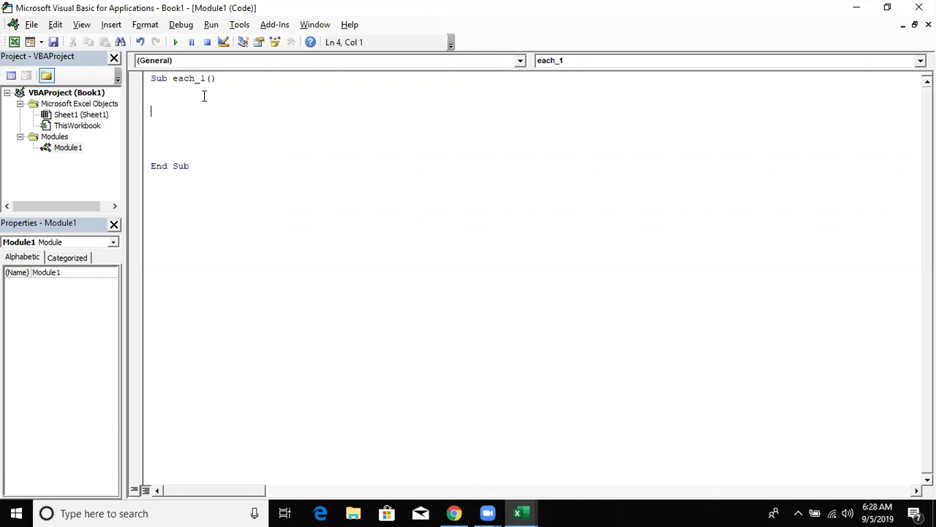
pyautogui.click(204, 96)
pyautogui.write('dim r as ra')
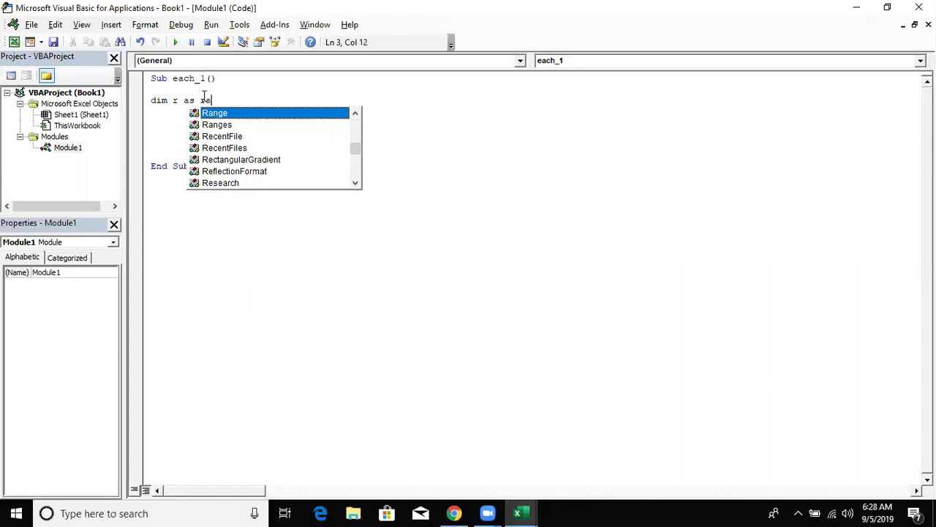
pyautogui.press('Return')
pyautogui.press('Return')
# Add a For Each r In Selection loop closed with Next i.
pyautogui.write('for ')
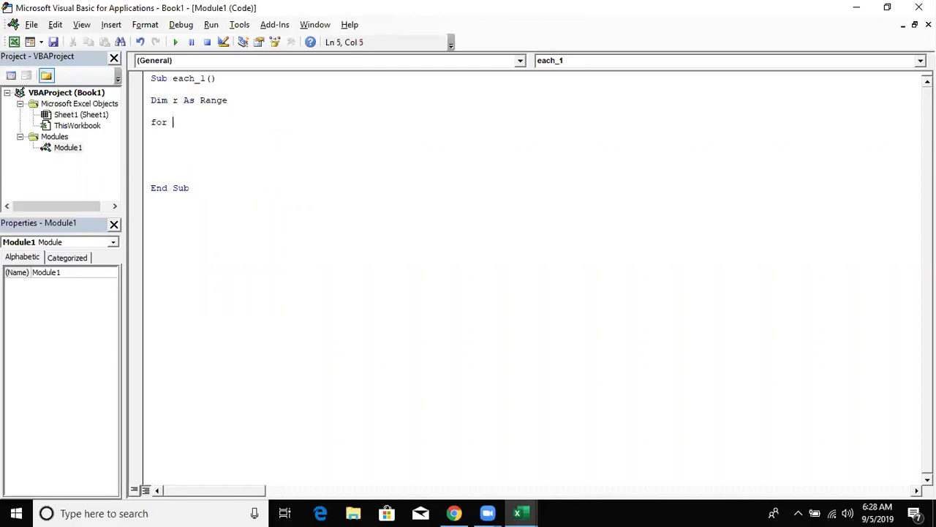
pyautogui.write('each r in selection')
pyautogui.press('Return')
pyautogui.press('Return')
pyautogui.press('Return')
pyautogui.write('next ')
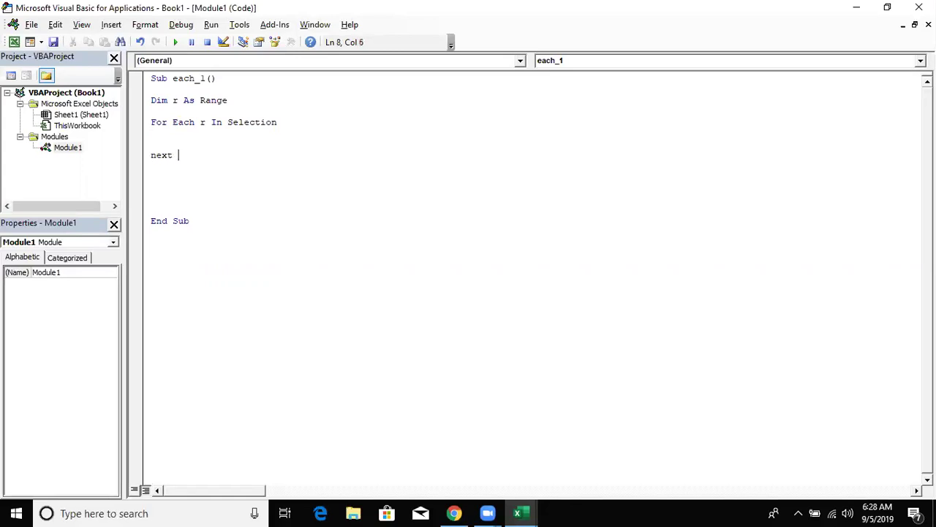
pyautogui.write('i')
pyautogui.press('Return')
pyautogui.press('Up')
pyautogui.press('Up')
pyautogui.press('Return')
pyautogui.press('Up')
# Write r.Value = UCase(r.Value) inside the loop body.
pyautogui.write('r')
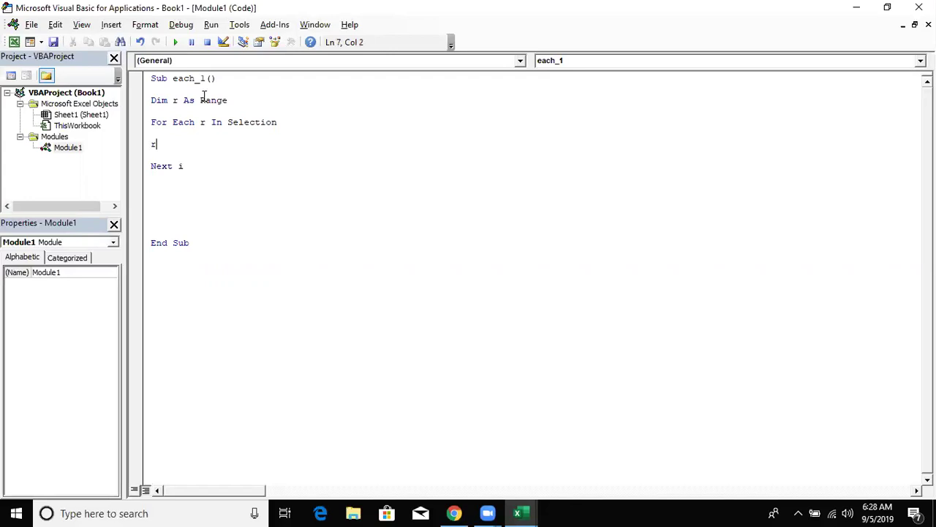
pyautogui.write('.v')
pyautogui.press('Down')
pyautogui.press('Tab')
pyautogui.write('=')
pyautogui.write('ucase')
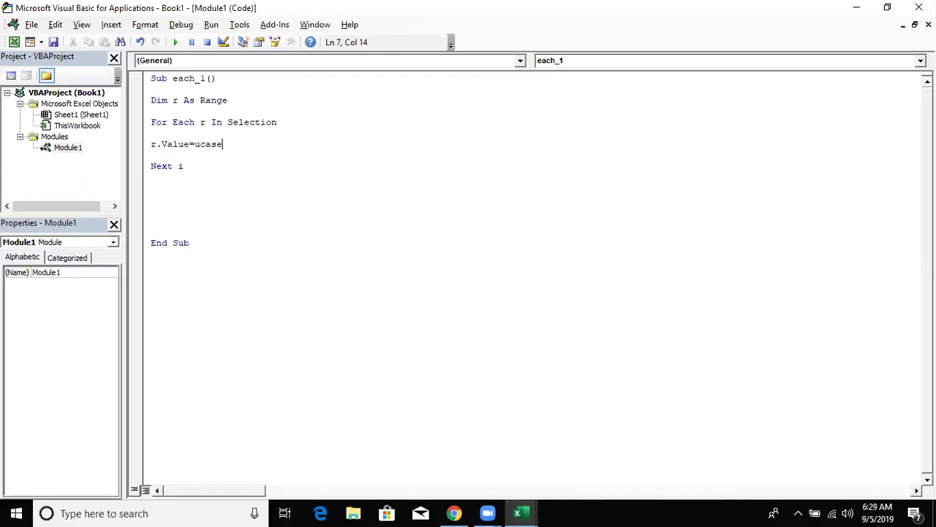
pyautogui.write('(r')
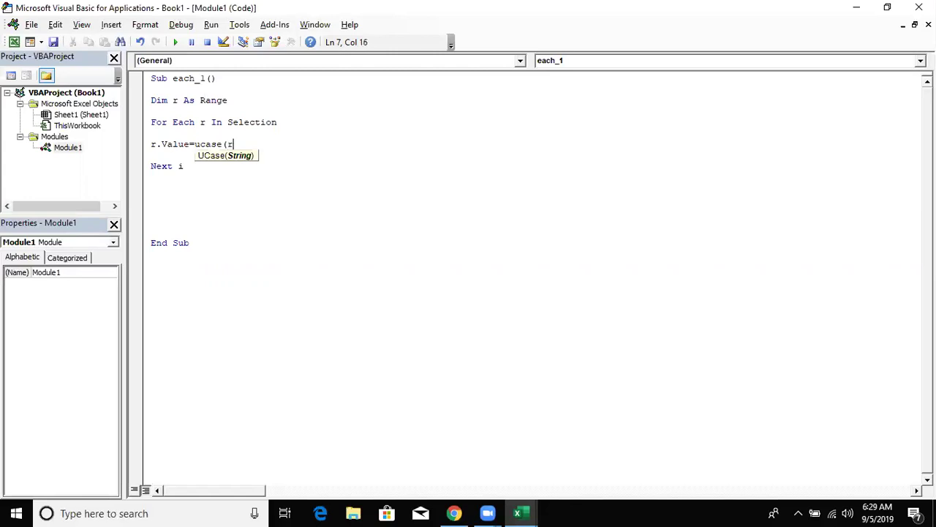
pyautogui.write('.')
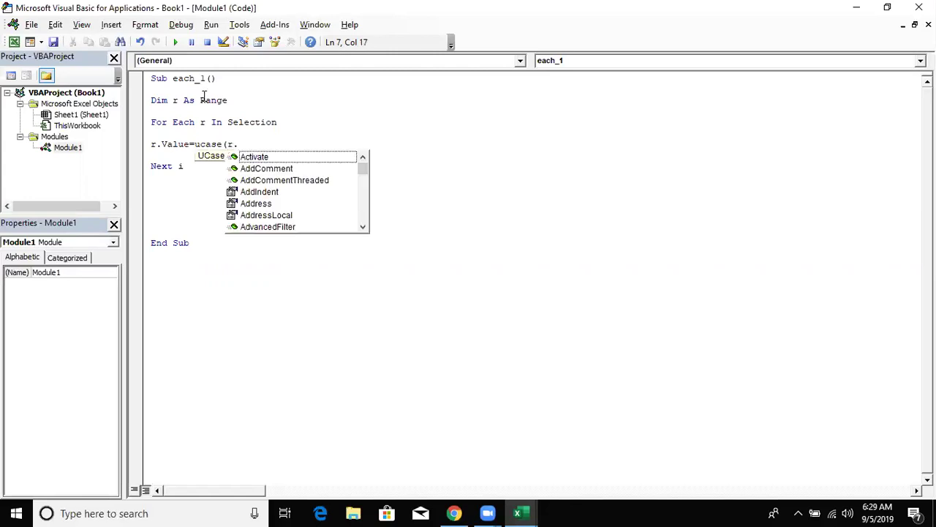
pyautogui.write('va')
pyautogui.press('Tab')
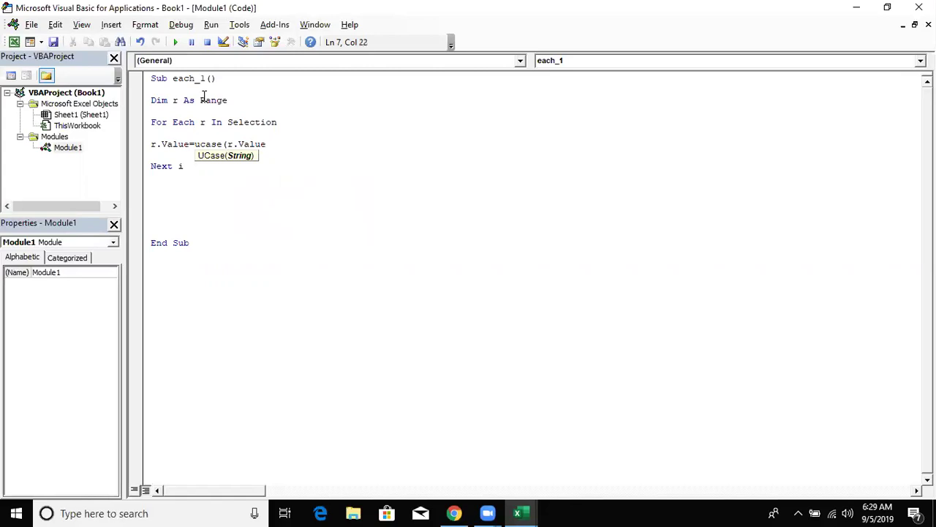
pyautogui.write(')')
pyautogui.press('Return')
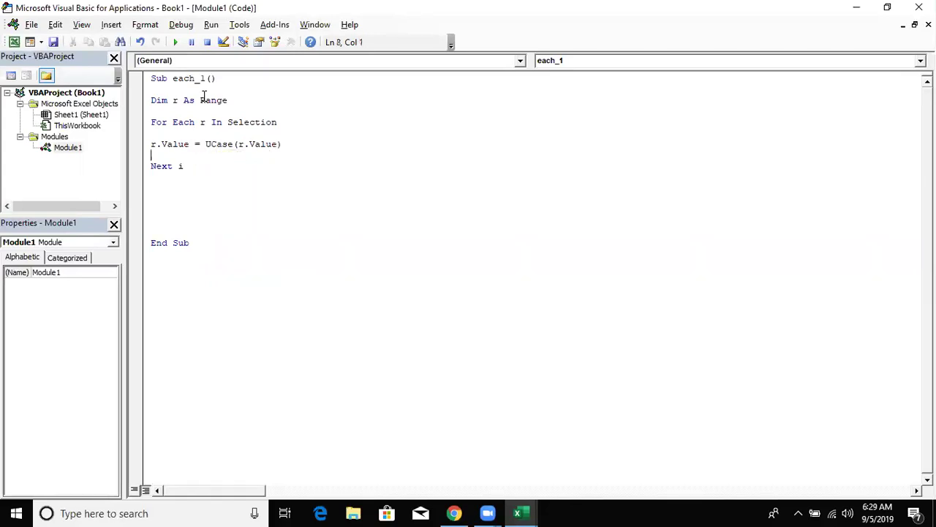
# Change the loop's closing line from Next i to Next r.
pyautogui.doubleClick(205, 95)
pyautogui.click(206, 96)
pyautogui.doubleClick(207, 97)
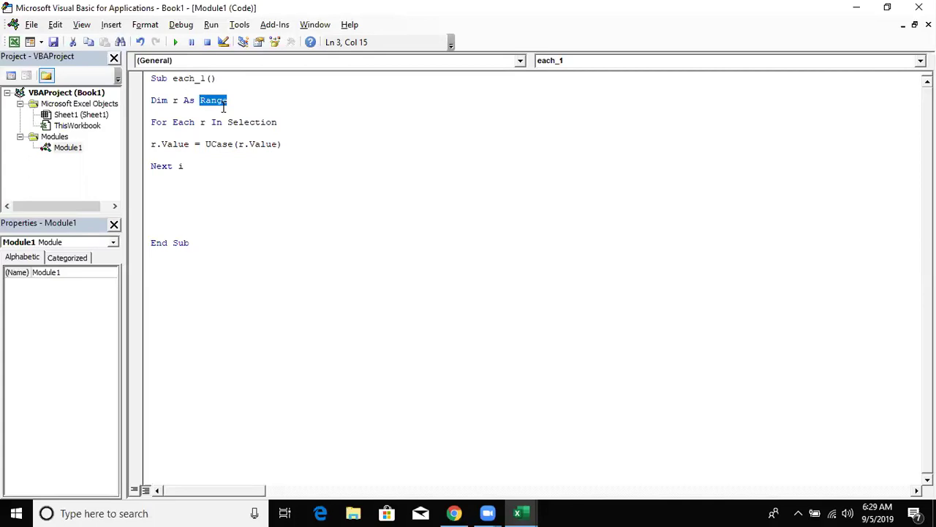
pyautogui.press('Down')
pyautogui.press('Down')
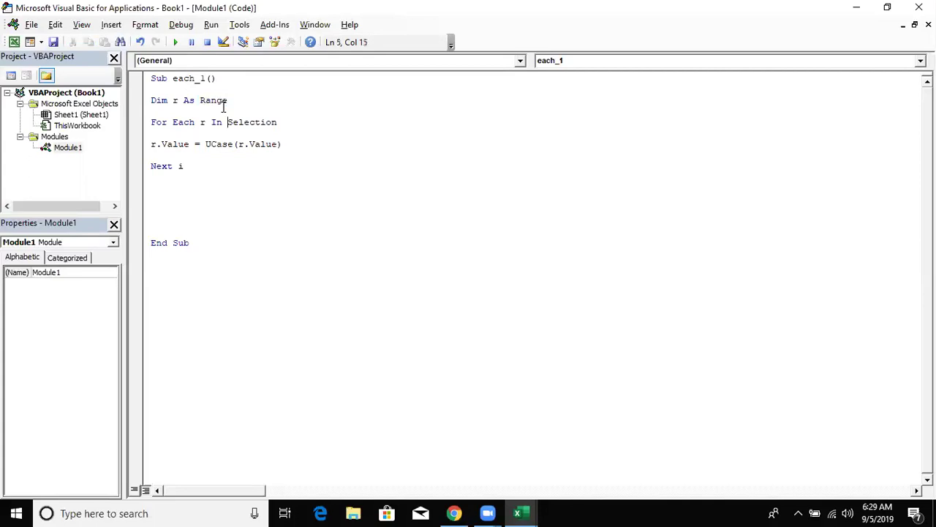
pyautogui.press('Up')
pyautogui.press('Up')
pyautogui.press('Down')
pyautogui.press('Down')
pyautogui.press('Down')
pyautogui.press('Down')
pyautogui.press('Down')
pyautogui.press('BackSpace')
pyautogui.write('r')
pyautogui.press('Up')
pyautogui.press('Up')
pyautogui.press('Right')
pyautogui.press('Right')
pyautogui.press('Right')
# Highlight r, Each, Selection and Value to explain each part of the loop.
pyautogui.doubleClick(200, 126)
pyautogui.click(243, 122)
pyautogui.doubleClick(243, 122)
pyautogui.doubleClick(194, 123)
pyautogui.doubleClick(183, 145)
pyautogui.click(216, 145)
pyautogui.click(201, 126)
pyautogui.doubleClick(201, 126)
pyautogui.click(211, 166)
# Step through each_1 with F8, run it to completion, and check the uppercased sheet.
pyautogui.press('F8')
pyautogui.press('F8')
pyautogui.press('F8')
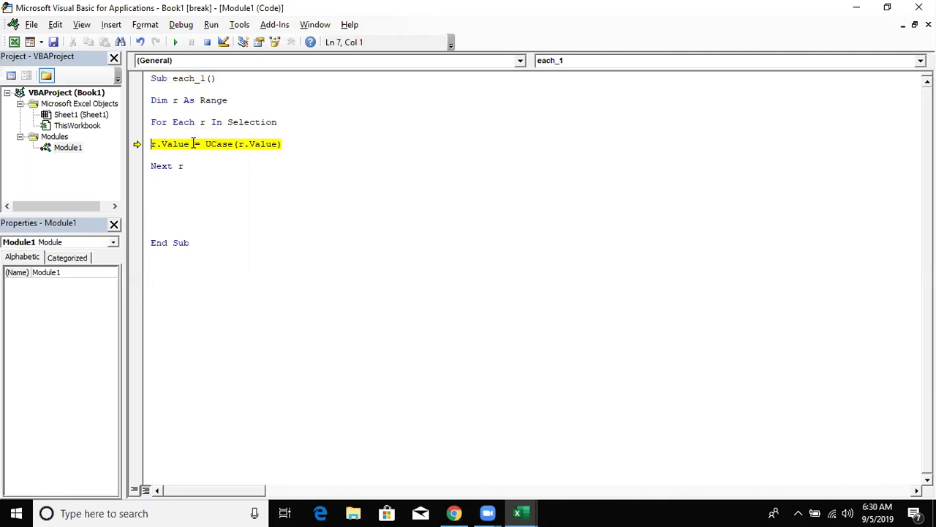
pyautogui.press('F8')
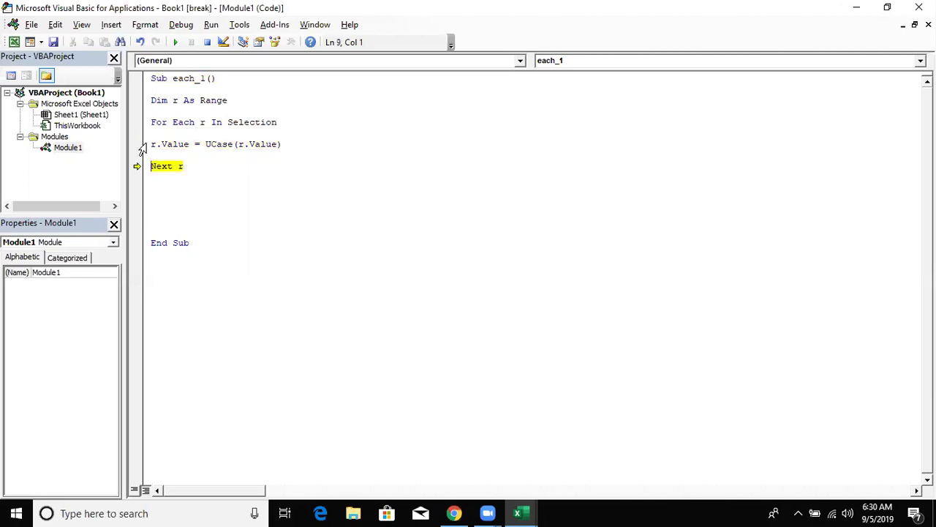
pyautogui.moveTo(203, 122)
pyautogui.press('F8')
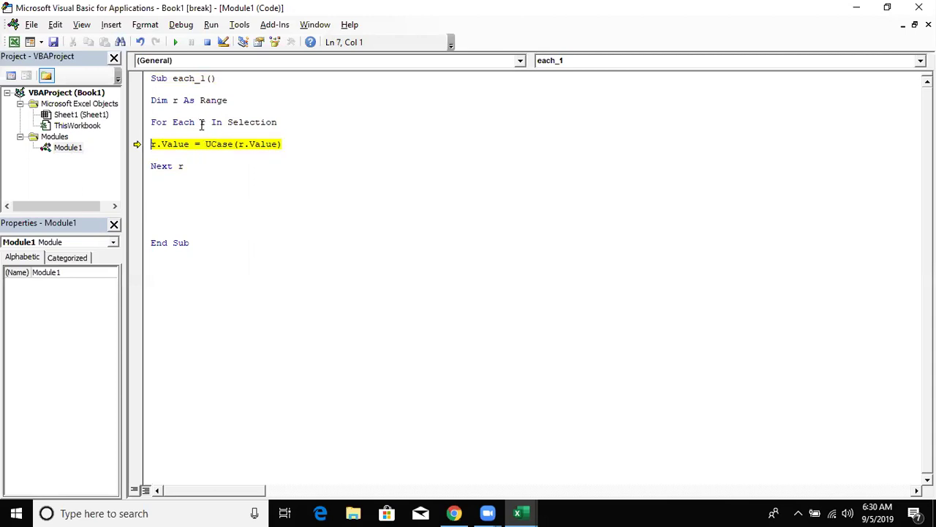
pyautogui.press('F8')
pyautogui.press('F8')
pyautogui.press('F8')
pyautogui.press('F8')
pyautogui.press('F8')
pyautogui.press('F8')
pyautogui.press('F8')
pyautogui.press('F8')
pyautogui.press('F8')
pyautogui.press('F8')
pyautogui.press('F8')
pyautogui.press('F8')
pyautogui.press('F8')
pyautogui.press('F8')
pyautogui.press('F8')
pyautogui.press('F8')
pyautogui.press('F8')
pyautogui.press('F8')
pyautogui.click(182, 42)
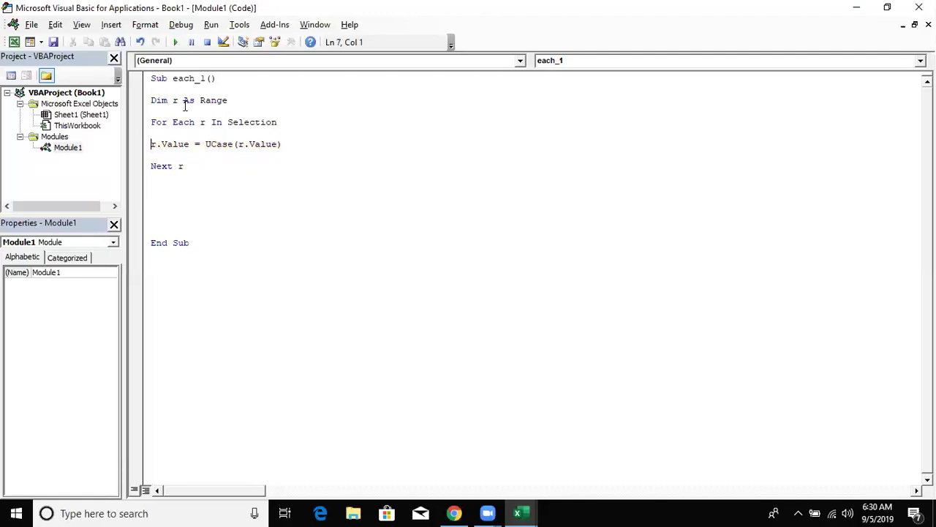
pyautogui.hotkey('alt', 'F11')
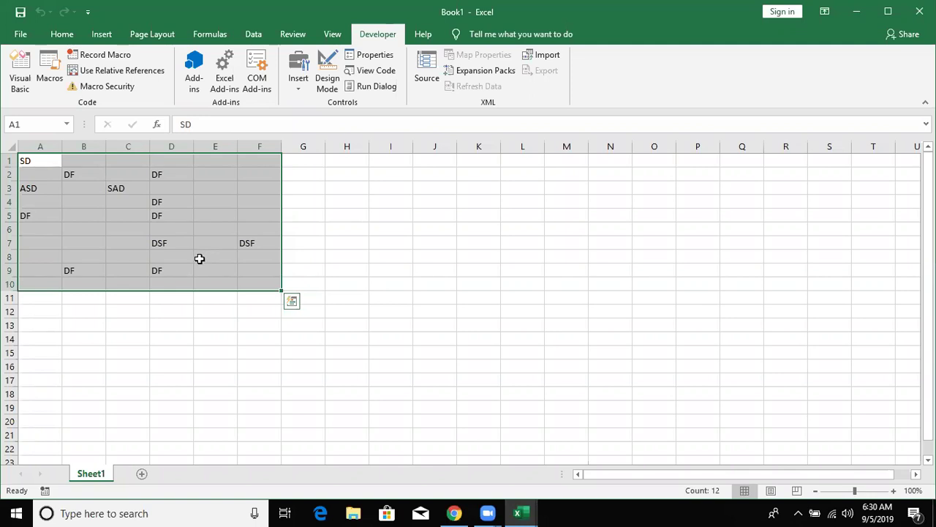
pyautogui.hotkey('alt', 'F11')
# Delete the extra blank lines between Next r and End Sub.
pyautogui.click(194, 193)
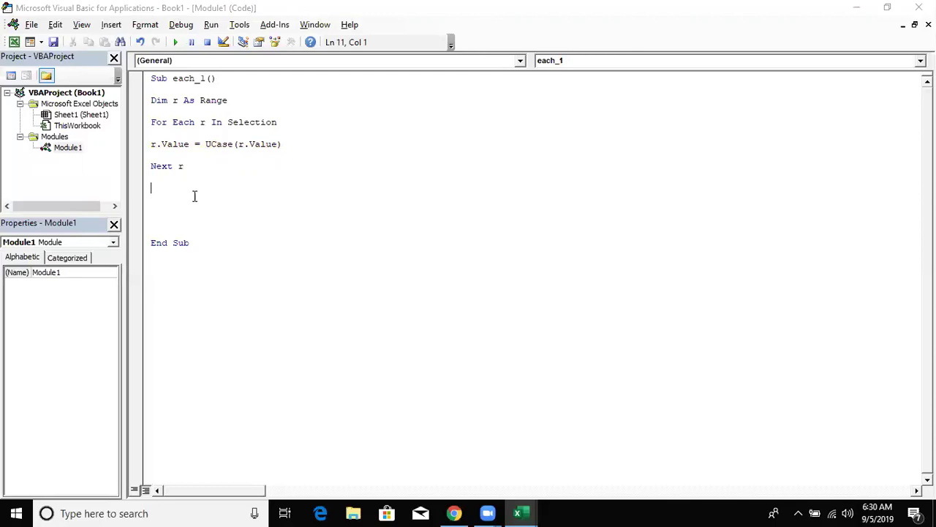
pyautogui.press('Delete')
pyautogui.press('Delete')
pyautogui.press('Delete')
pyautogui.press('Delete')
pyautogui.press('BackSpace')
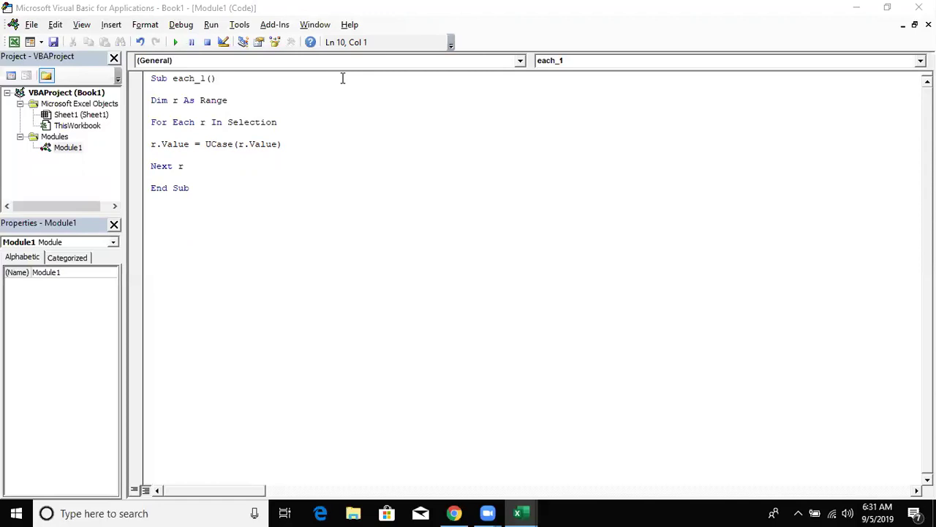
pyautogui.click(244, 169)
# Add an empty Sub each_2() procedure below each_1.
pyautogui.click(244, 217)
pyautogui.write('suv')
pyautogui.press('BackSpace')
pyautogui.write('b')
pyautogui.click(278, 232)
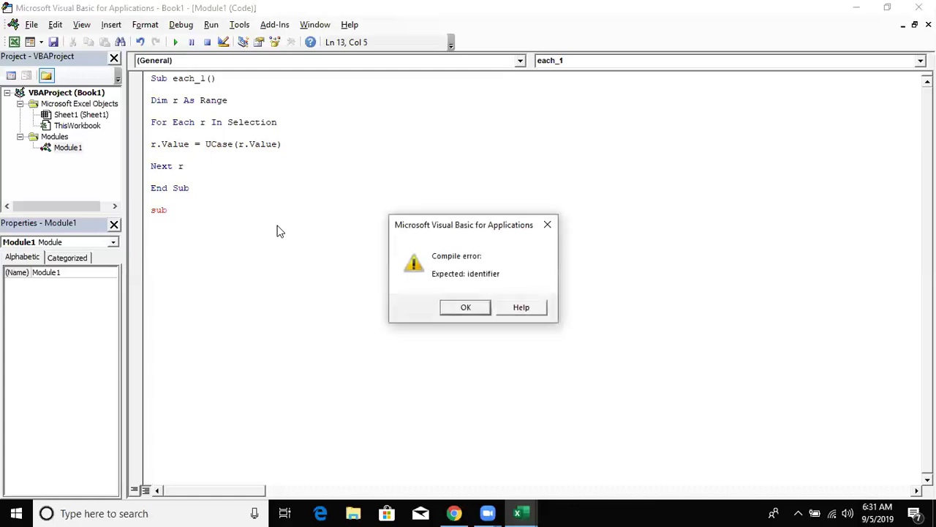
pyautogui.press('Return')
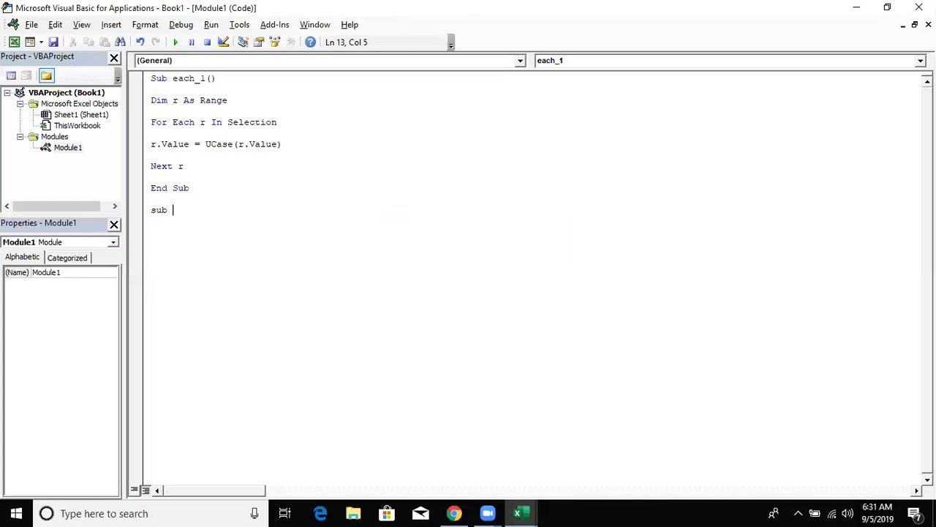
pyautogui.write('ca')
pyautogui.write('ch')
pyautogui.press('BackSpace')
pyautogui.press('BackSpace')
pyautogui.press('BackSpace')
pyautogui.press('BackSpace')
pyautogui.write('each_2()')
pyautogui.press('Return')
pyautogui.click(151, 221)
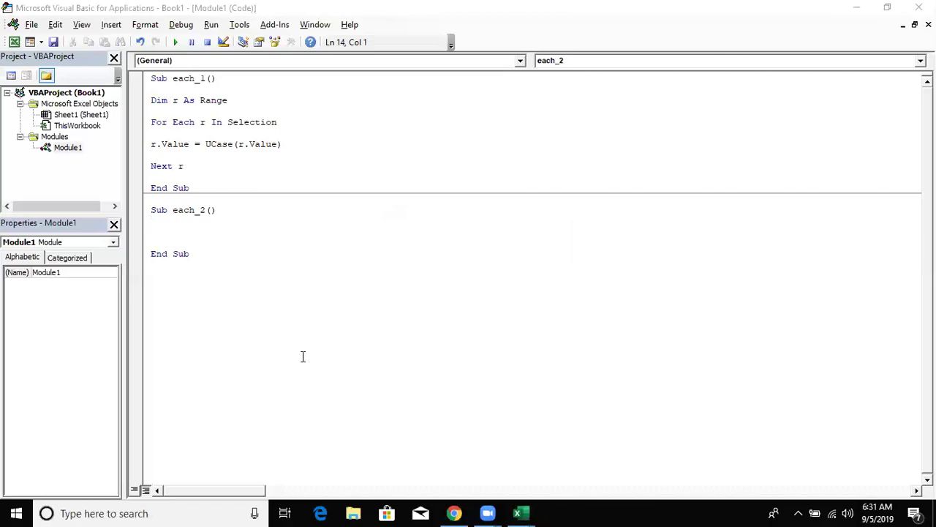
pyautogui.hotkey('alt', 'Tab')
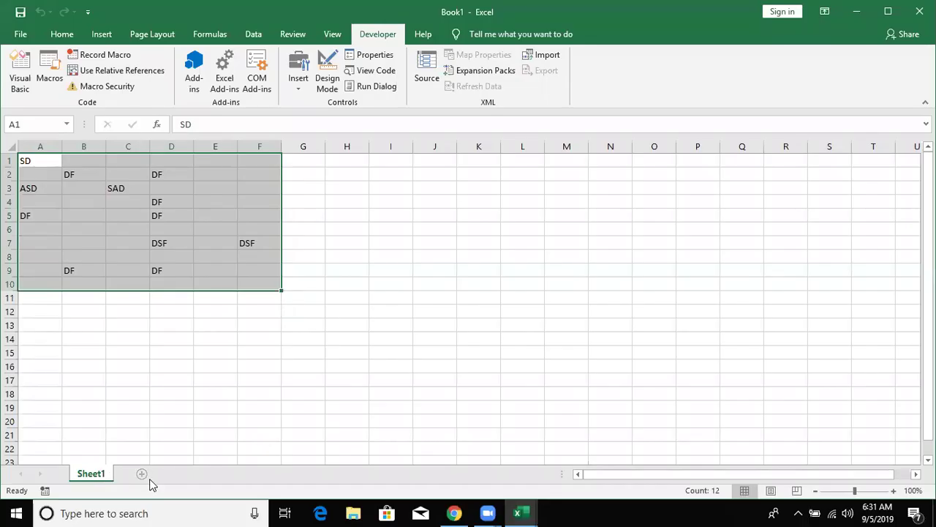
# On a new sheet, fill A1:G14 with =RANDBETWEEN(10,90).
pyautogui.click(143, 474)
pyautogui.write('=')
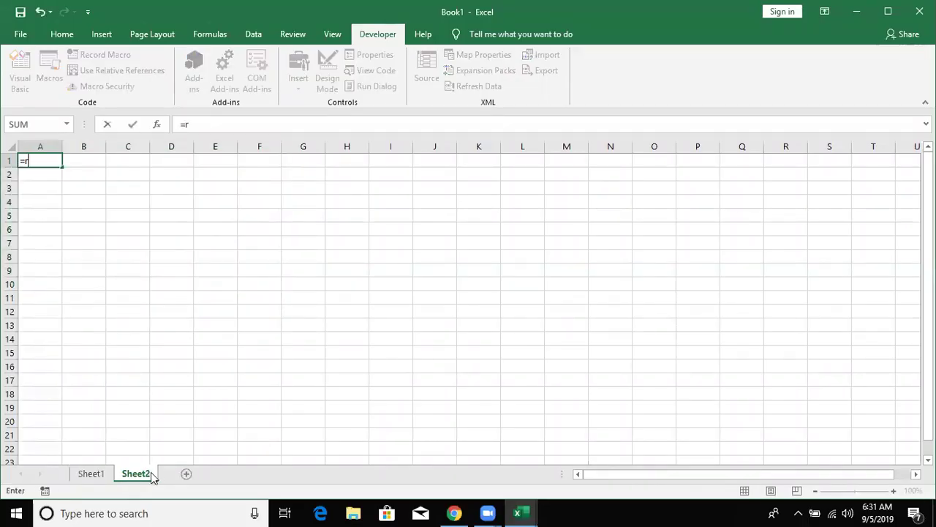
pyautogui.write('ran')
pyautogui.press('Tab')
pyautogui.write('10,90')
pyautogui.press('Return')
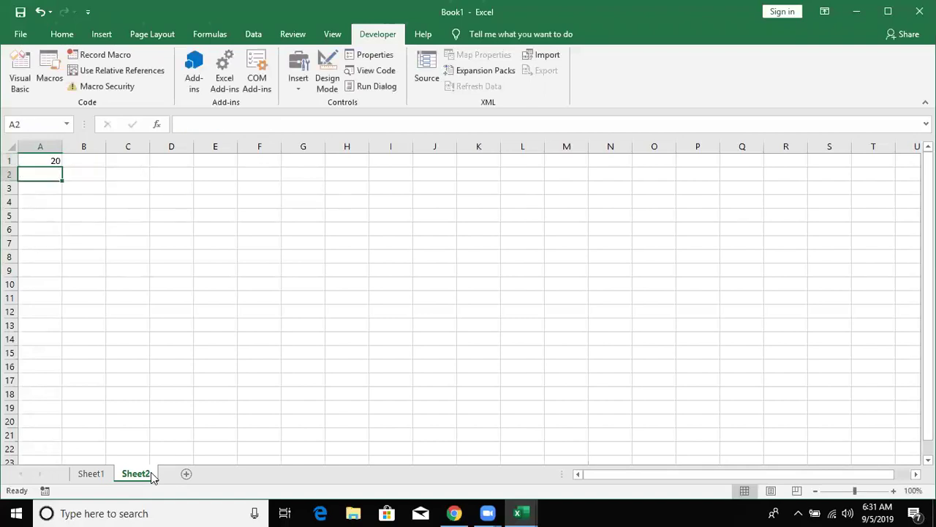
pyautogui.press('Up')
pyautogui.hotkey('shift', 'Right')
pyautogui.hotkey('shift', 'Right')
pyautogui.hotkey('shift', 'Right')
pyautogui.hotkey('shift', 'Right')
pyautogui.hotkey('shift', 'Right')
pyautogui.hotkey('shift', 'Right')
pyautogui.hotkey('shift', 'Down')
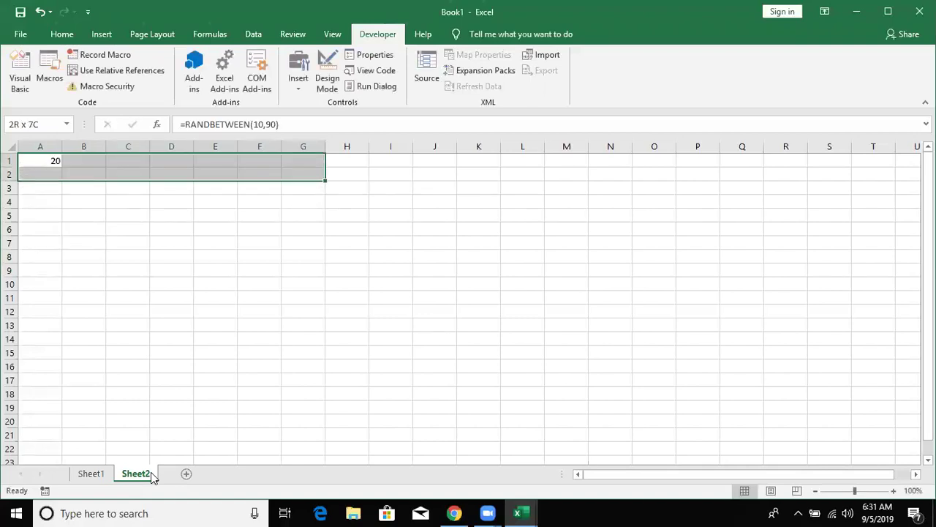
pyautogui.hotkey('shift', 'Down')
pyautogui.hotkey('shift', 'Down')
pyautogui.hotkey('shift', 'Down')
pyautogui.hotkey('shift', 'Down')
pyautogui.hotkey('shift', 'Down')
pyautogui.hotkey('shift', 'Down')
pyautogui.hotkey('ctrl', 'Return')
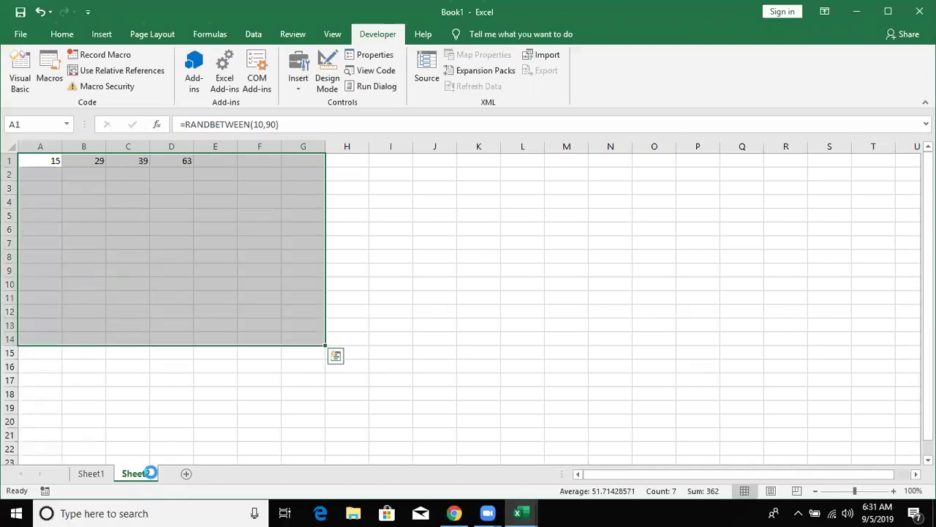
# Copy A1:G14 and paste it back as plain values.
pyautogui.hotkey('ctrl', 'c')
pyautogui.click(61, 33)
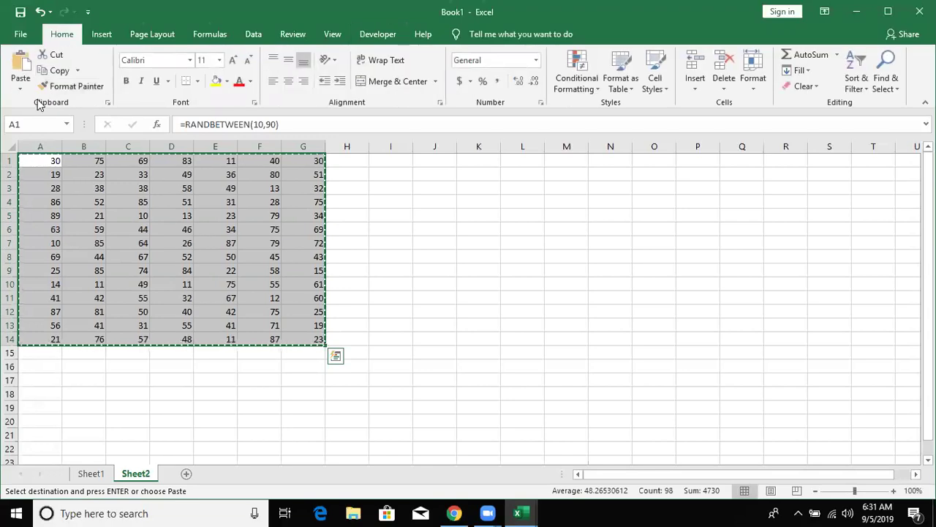
pyautogui.click(31, 88)
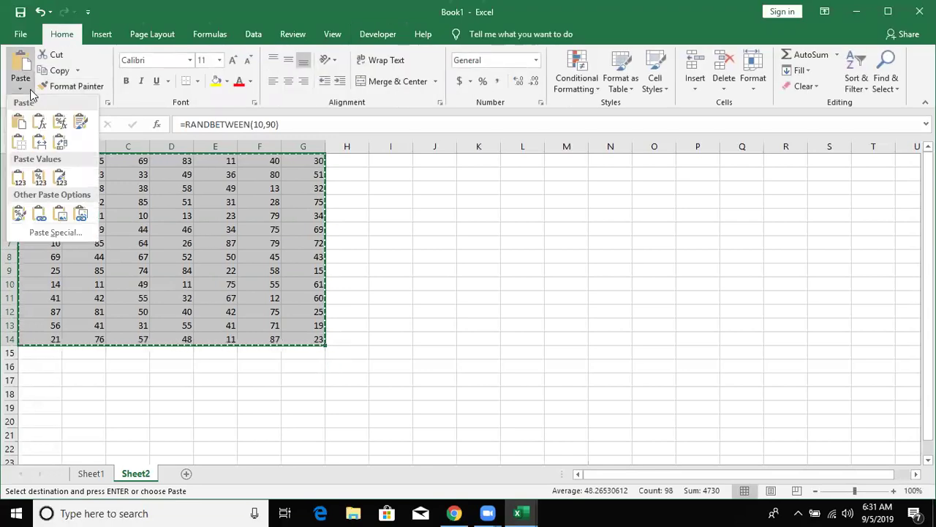
pyautogui.click(19, 178)
pyautogui.click(92, 217)
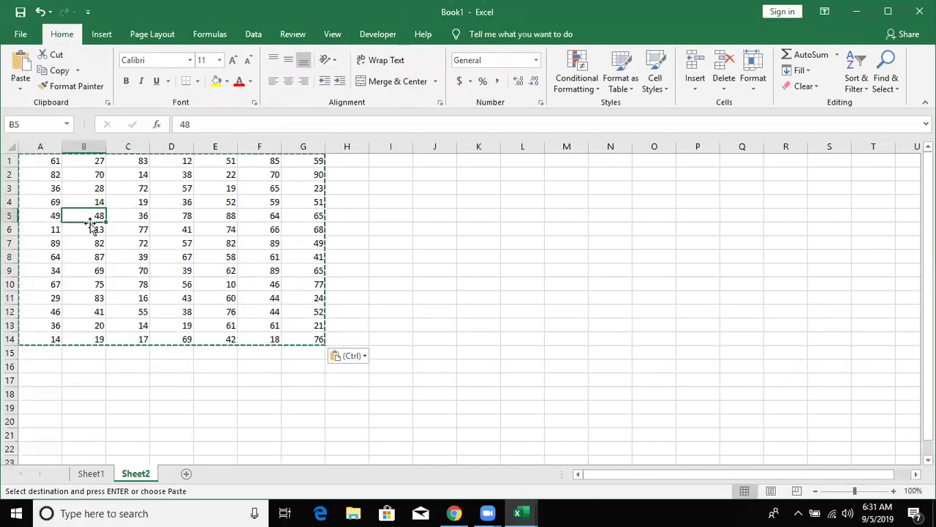
pyautogui.press('Escape')
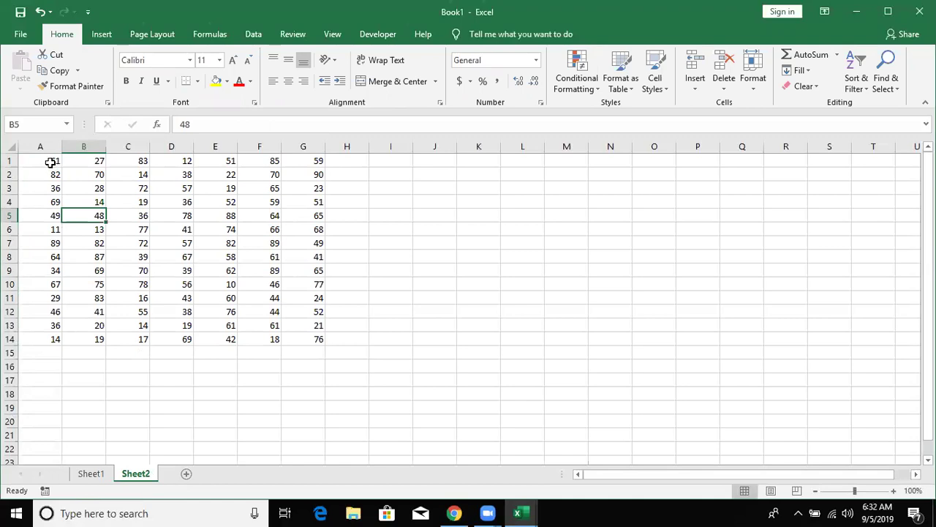
# Apply All Borders to A1:G14 and select B2:F9 as the test range.
pyautogui.moveTo(51, 161); pyautogui.dragTo(296, 339)
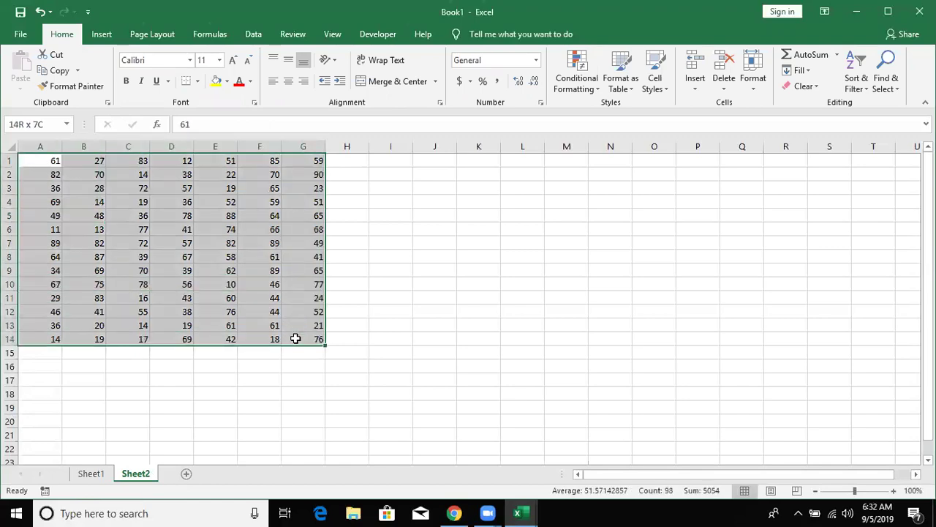
pyautogui.click(197, 81)
pyautogui.click(200, 201)
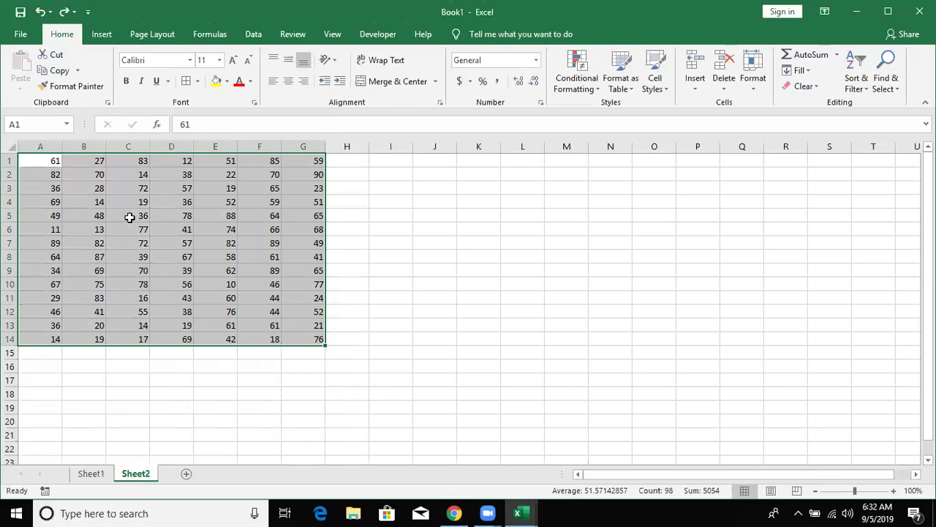
pyautogui.moveTo(127, 202); pyautogui.dragTo(221, 248)
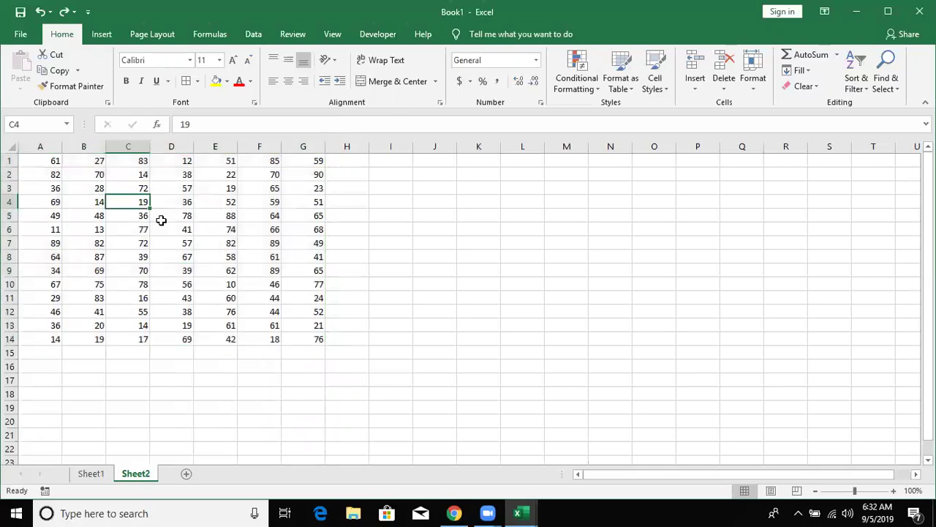
pyautogui.click(187, 81)
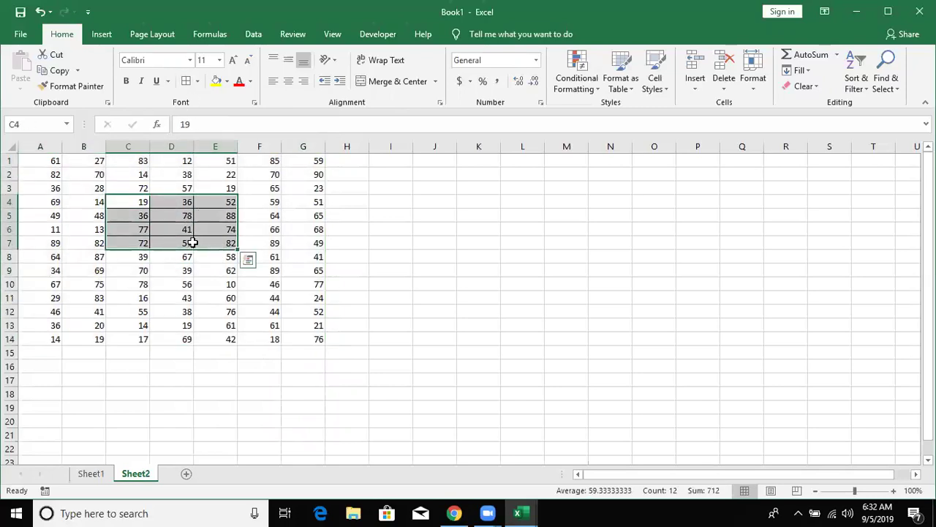
pyautogui.hotkey('ctrl', 'z')
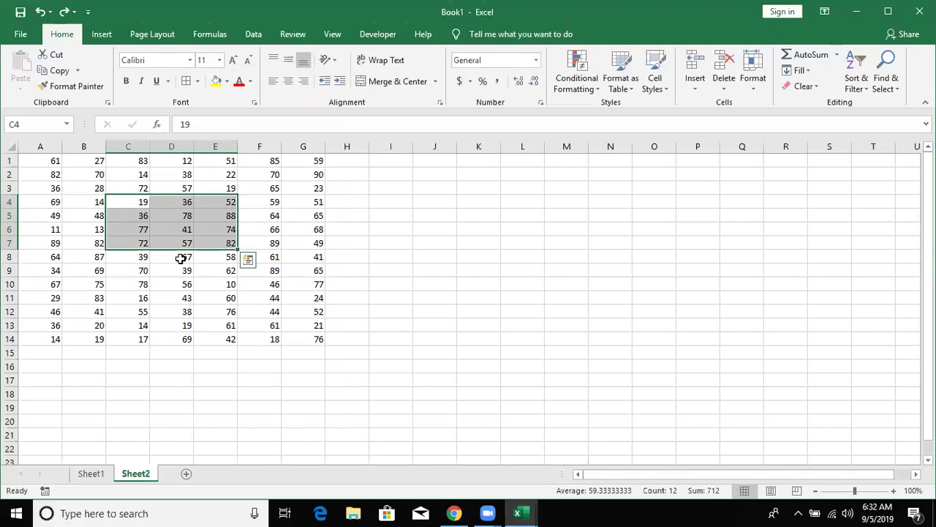
pyautogui.moveTo(87, 174); pyautogui.dragTo(192, 241)
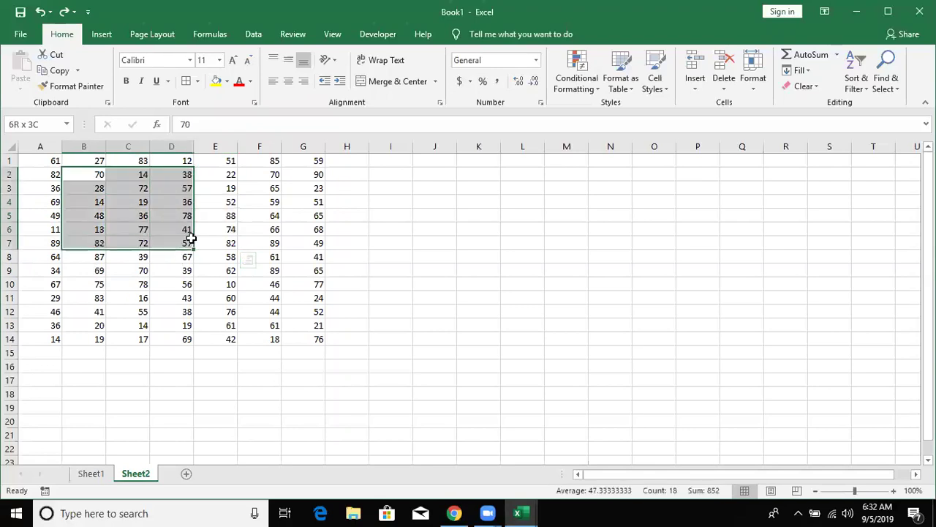
pyautogui.moveTo(95, 174); pyautogui.dragTo(245, 267)
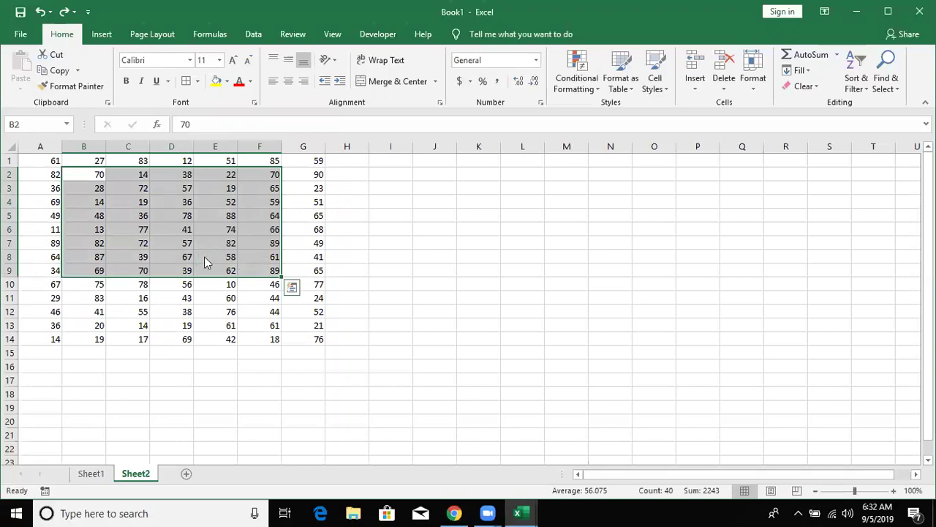
pyautogui.hotkey('alt', 'Tab')
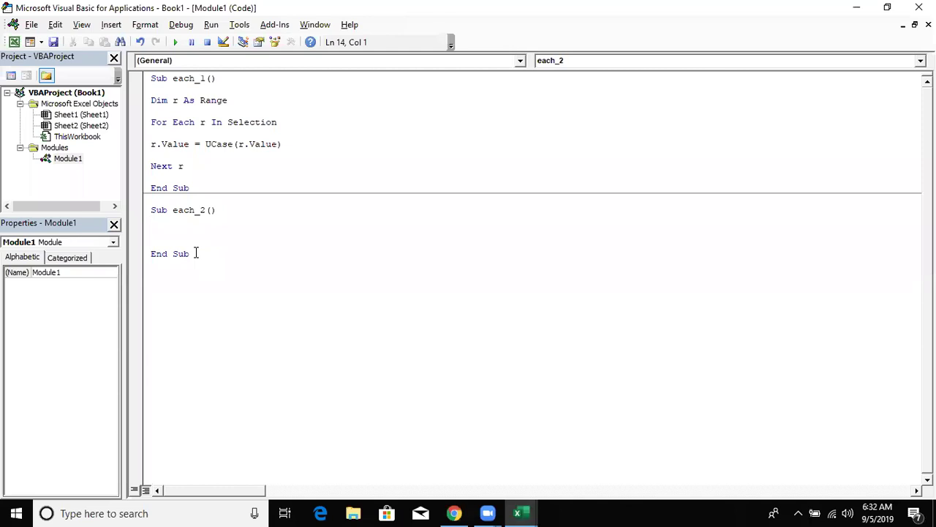
# In each_2, declare Dim r As Range and add a For Each r In Selection … Next r loop.
pyautogui.press('Return')
pyautogui.write('dimr asd d')
pyautogui.press('BackSpace')
pyautogui.press('BackSpace')
pyautogui.press('BackSpace')
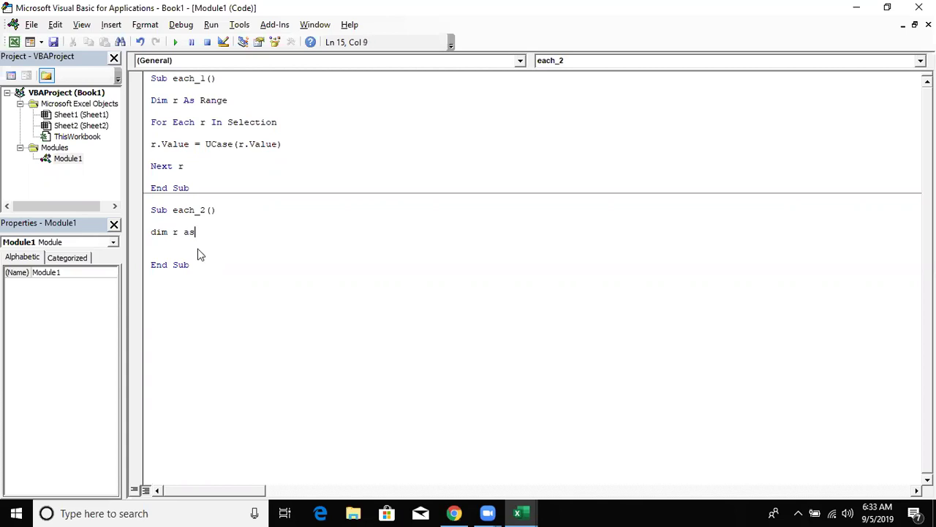
pyautogui.write('re')
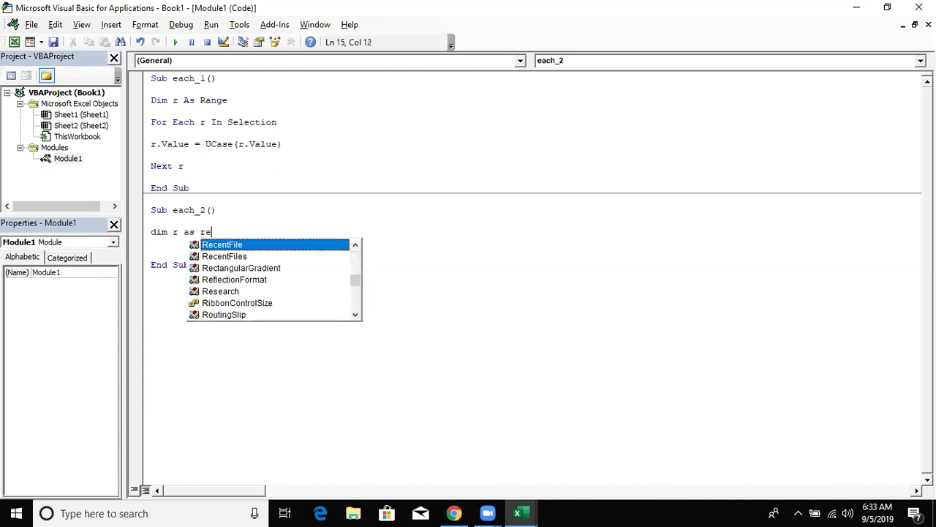
pyautogui.press('BackSpace')
pyautogui.write('ange')
pyautogui.press('Return')
pyautogui.press('Return')
pyautogui.write('for each r in selection')
pyautogui.press('Return')
pyautogui.press('Return')
pyautogui.press('Return')
pyautogui.press('Return')
pyautogui.write('next r')
pyautogui.press('Up')
pyautogui.press('Up')
# Set r.Interior.Color = vbRed under the If, close it with End If, and run it.
pyautogui.press('Return')
pyautogui.press('Up')
# Add the condition If r.Value > 50 Then inside the loop.
pyautogui.write('if')
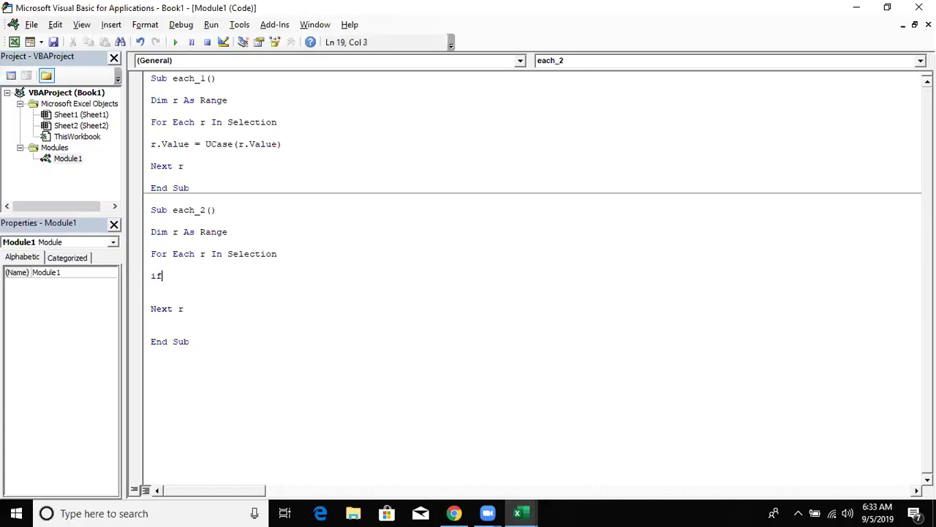
pyautogui.write(' r.valu')
pyautogui.press('Tab')
pyautogui.write('>5')
pyautogui.write('.0')
pyautogui.press('BackSpace')
pyautogui.press('BackSpace')
pyautogui.write('0 then')
pyautogui.press('BackSpace')
pyautogui.write('n')
pyautogui.press('Return')
pyautogui.write('r')
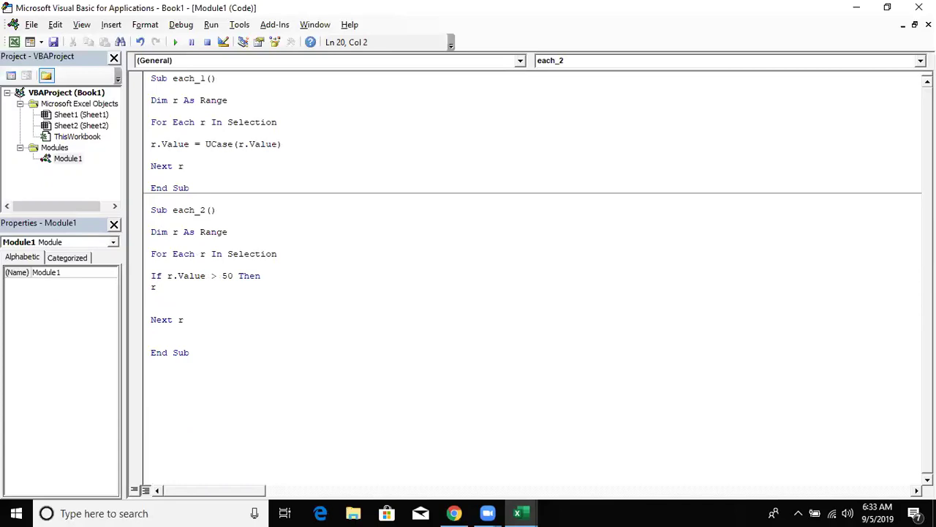
pyautogui.write('.')
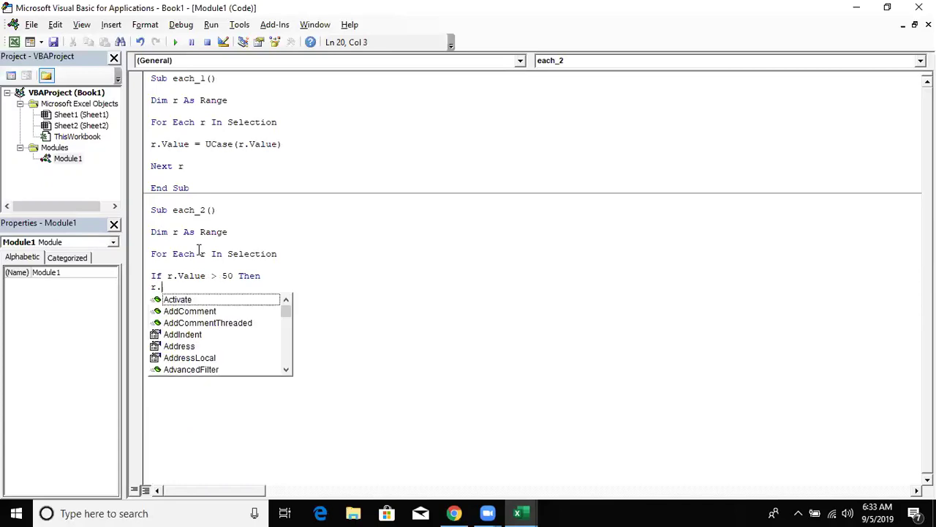
pyautogui.write('i')
pyautogui.press('Down')
pyautogui.press('Down')
pyautogui.press('Down')
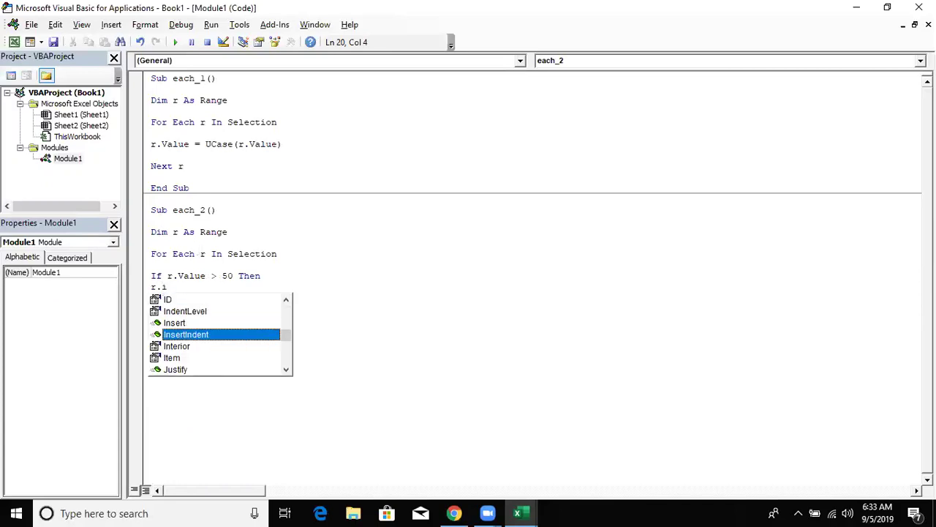
pyautogui.press('Down')
pyautogui.press('Tab')
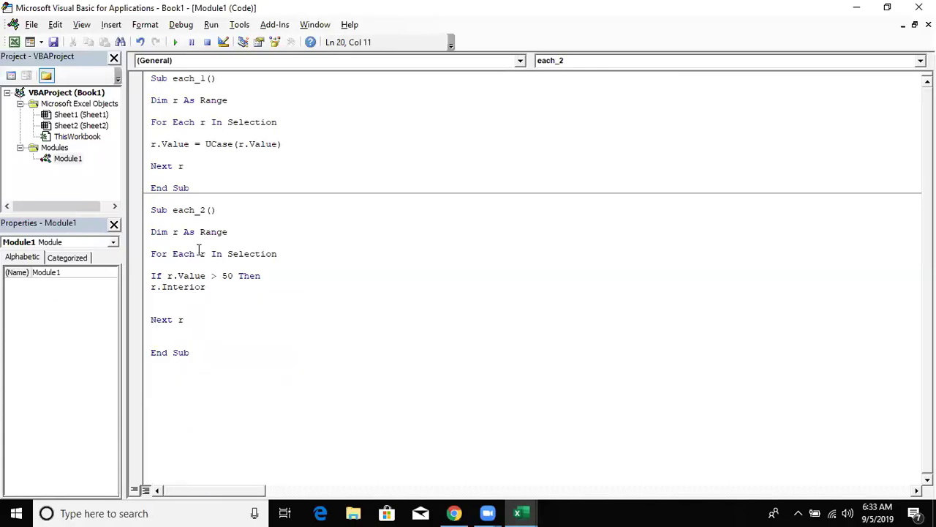
pyautogui.write('.co')
pyautogui.press('Tab')
pyautogui.write('= vbRed')
pyautogui.press('Return')
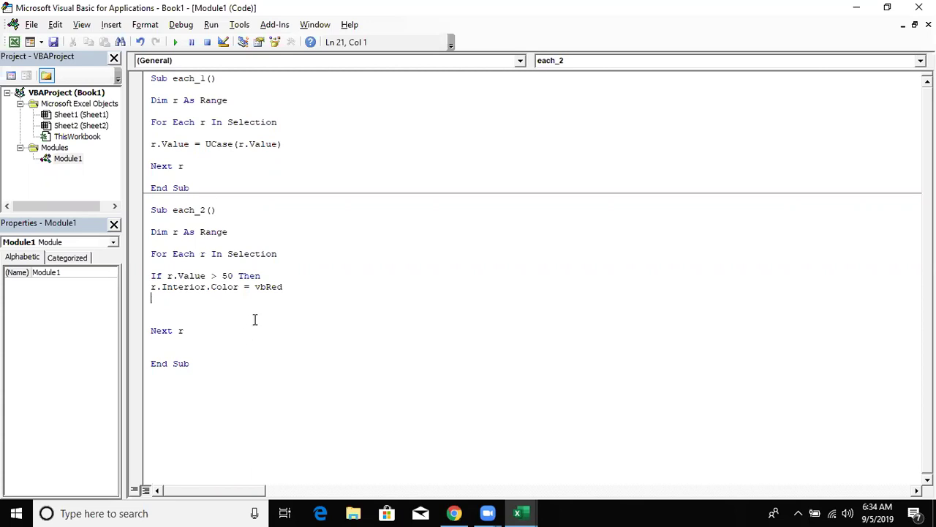
pyautogui.write('end if')
pyautogui.press('Down')
pyautogui.press('Down')
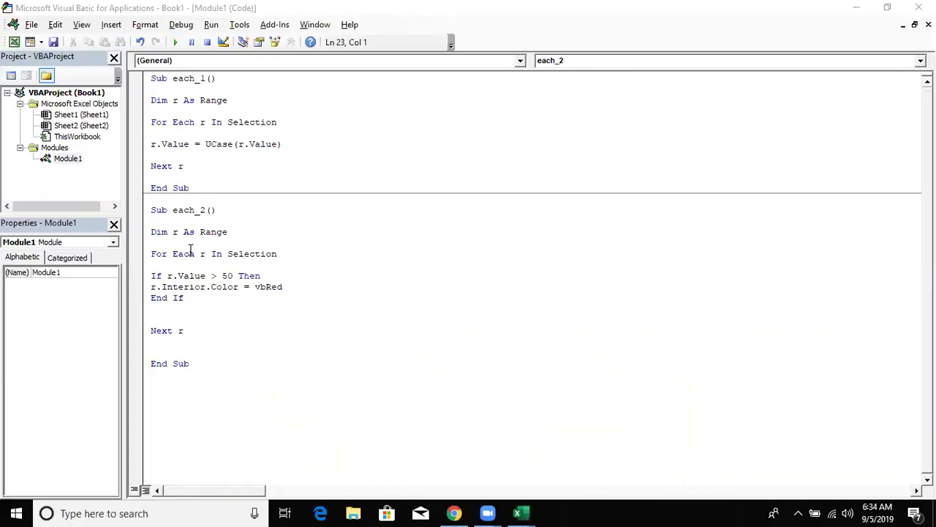
pyautogui.hotkey('alt', 'Tab')
pyautogui.hotkey('alt', 'Tab')
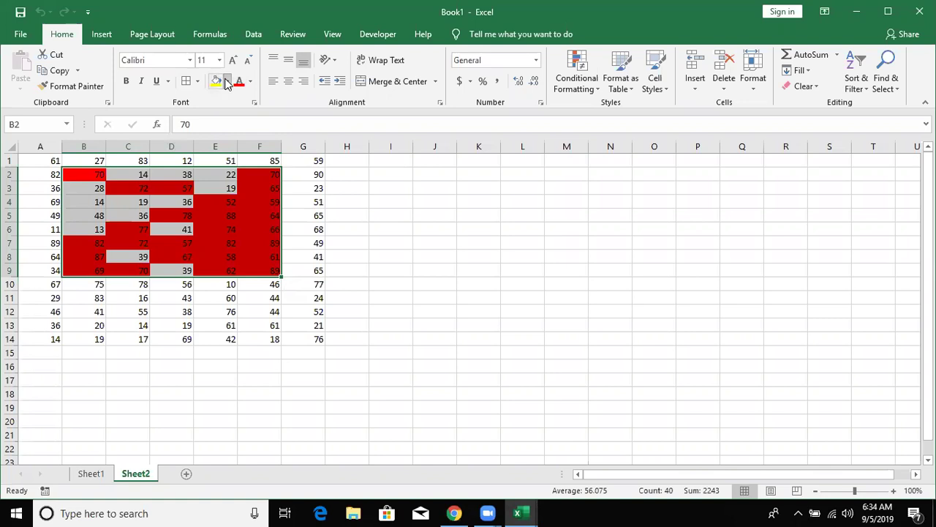
# Give B2:F9 No Fill so the red shading disappears.
pyautogui.click(226, 81)
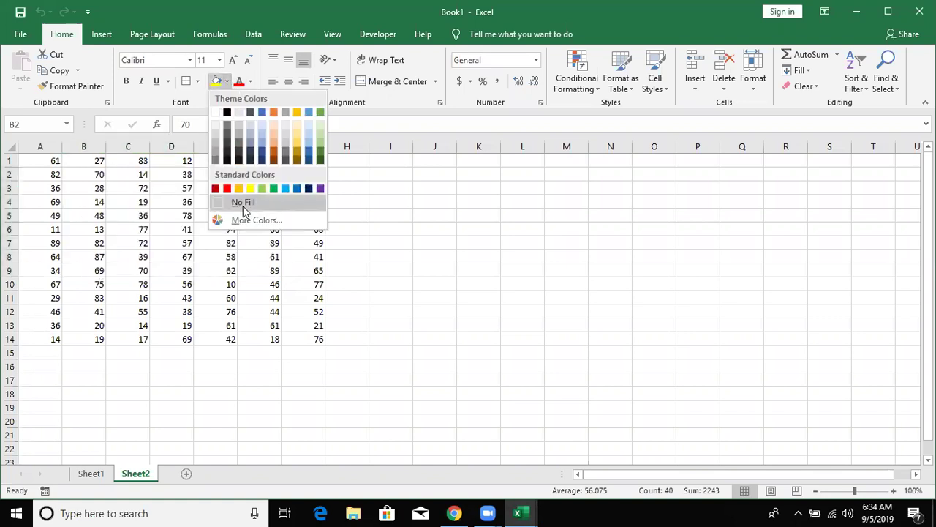
pyautogui.click(243, 204)
pyautogui.click(142, 217)
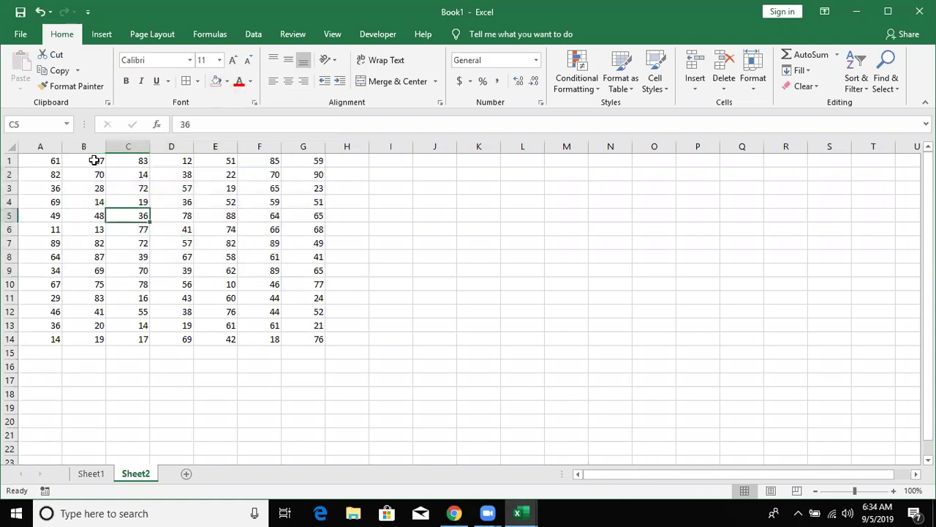
# Select the range B3:G10 on the sheet.
pyautogui.click(93, 160)
pyautogui.click(89, 188)
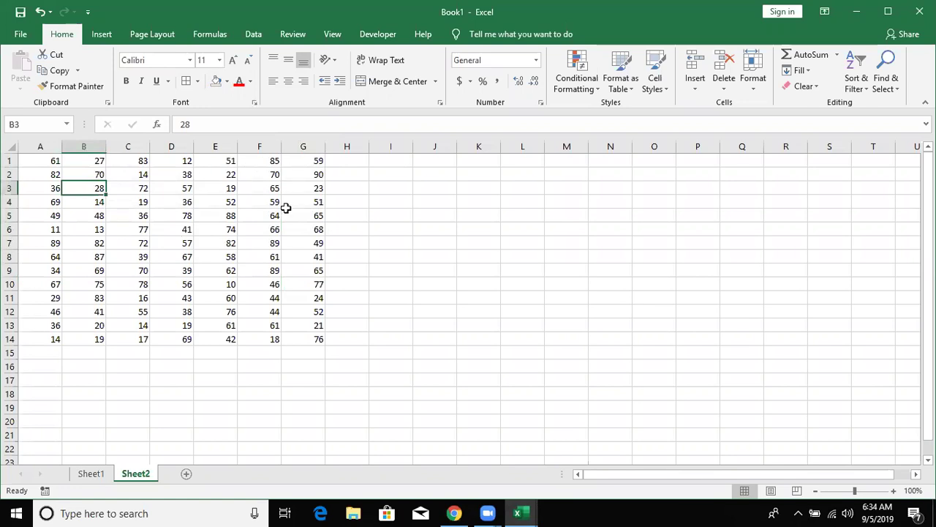
pyautogui.click(312, 284)
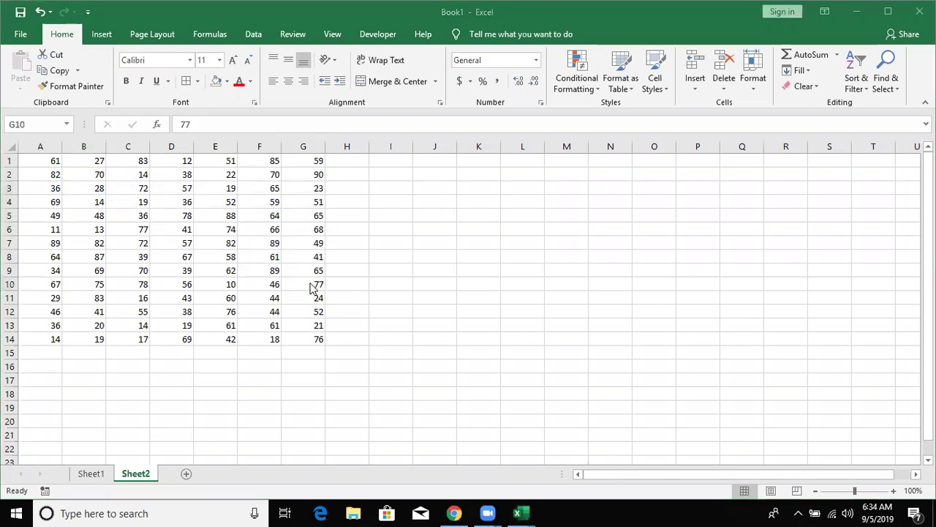
# In the VBA editor, replace Selection in the For Each line with Range("B3:G10").
pyautogui.click(521, 512)
pyautogui.click(590, 431)
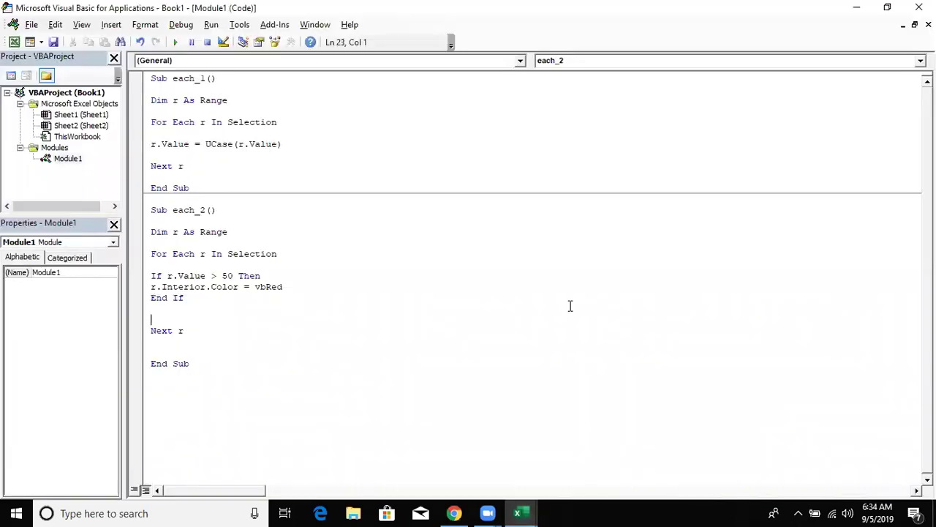
pyautogui.doubleClick(259, 253)
pyautogui.write('ra')
pyautogui.write('ge(')
pyautogui.press('BackSpace')
pyautogui.press('BackSpace')
pyautogui.press('BackSpace')
pyautogui.write('ne')
pyautogui.press('BackSpace')
pyautogui.write('ge')
pyautogui.write('("B3:G10")')
# Declare Dim k As Range on a new line above the loop.
pyautogui.press('Down')
pyautogui.press('Up')
pyautogui.press('Up')
pyautogui.press('Return')
pyautogui.press('Return')
pyautogui.press('Return')
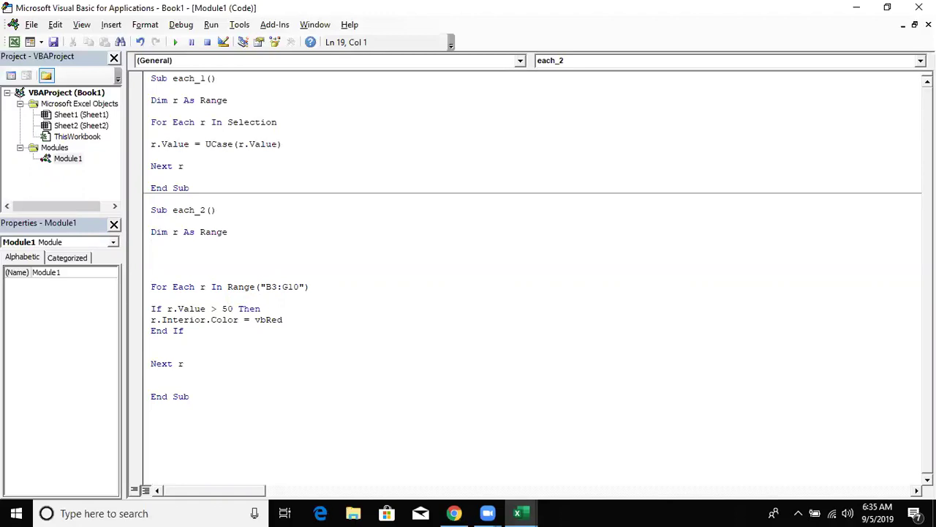
pyautogui.click(151, 264)
pyautogui.click(151, 253)
pyautogui.click(152, 242)
pyautogui.write('dim k as ra')
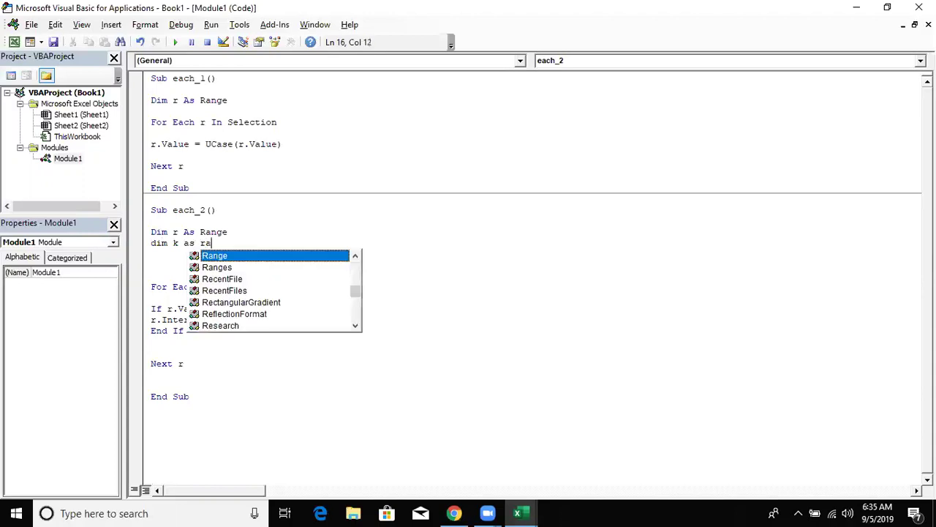
pyautogui.press('Return')
pyautogui.press('Return')
# Assign k = Range("A1").CurrentRegion on the next line.
pyautogui.write('k=range')
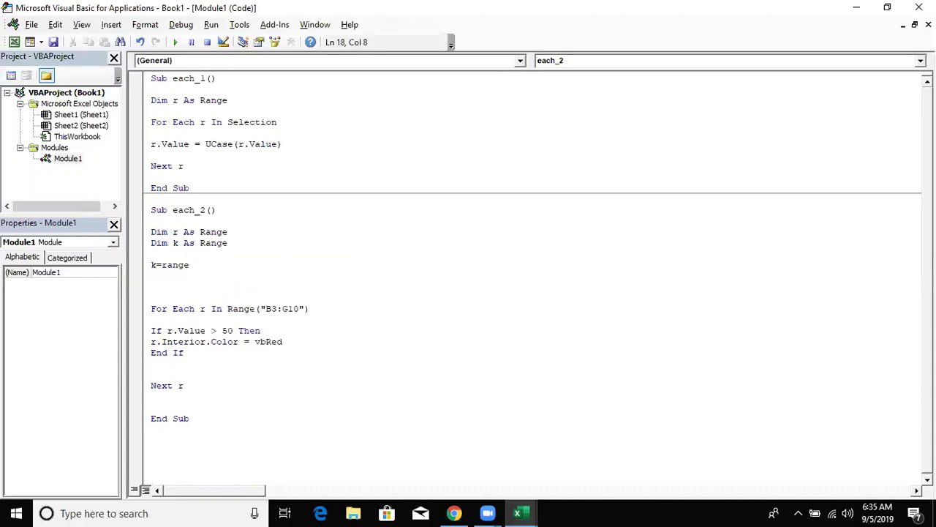
pyautogui.write('("A1").e')
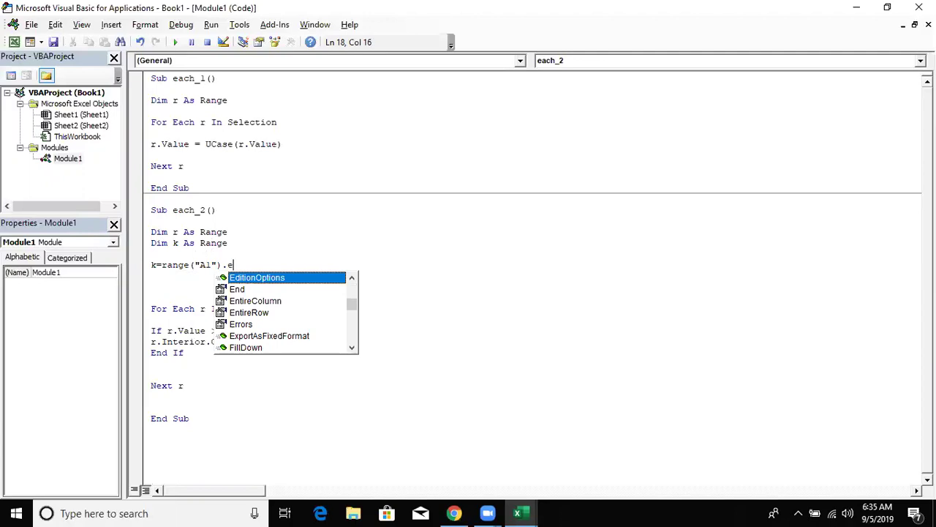
pyautogui.write('x')
pyautogui.press('BackSpace')
pyautogui.press('BackSpace')
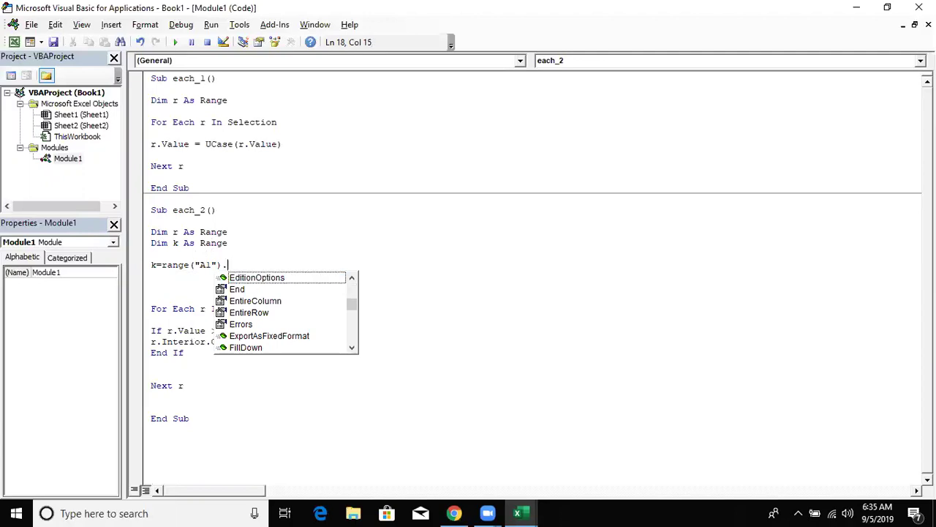
pyautogui.write('cu')
pyautogui.press('Down')
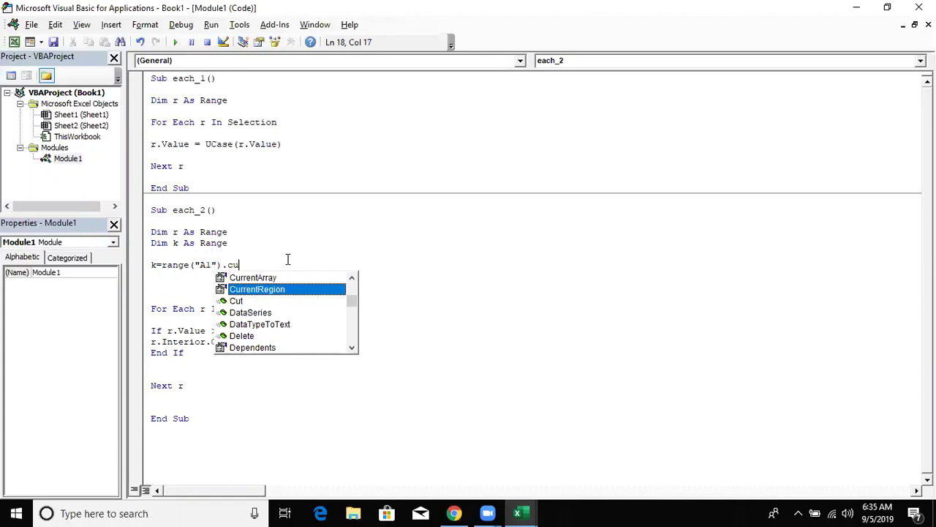
pyautogui.press('Tab')
pyautogui.press('Return')
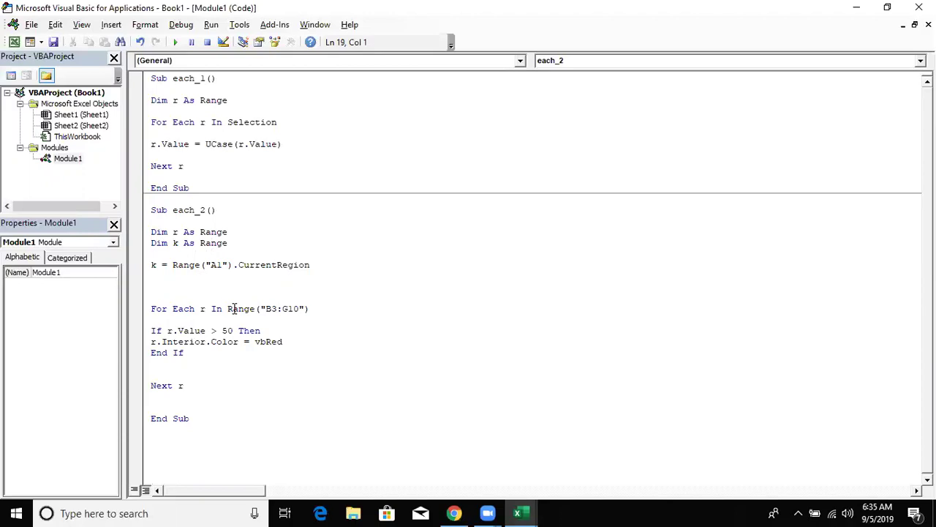
# Replace Range("B3:G10") in the For Each line with k.
pyautogui.moveTo(227, 310); pyautogui.dragTo(310, 310)
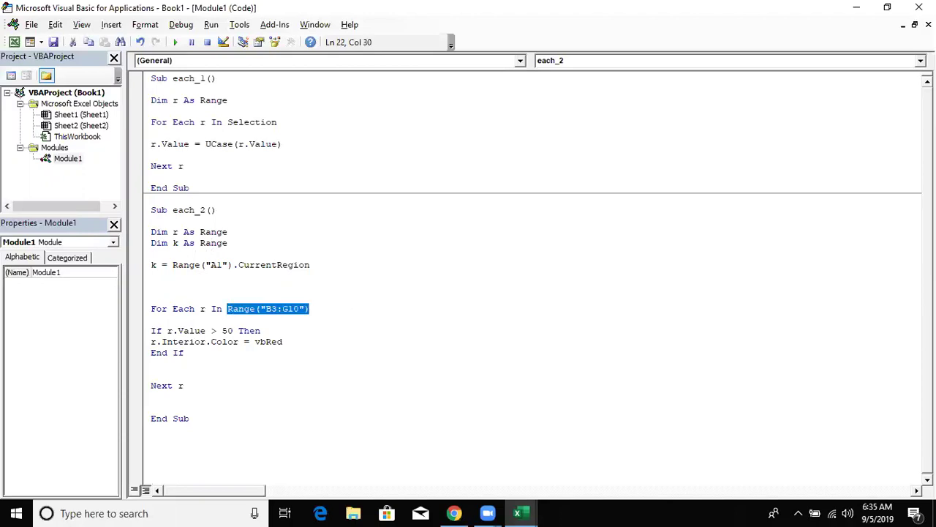
pyautogui.write('k')
pyautogui.click(402, 374)
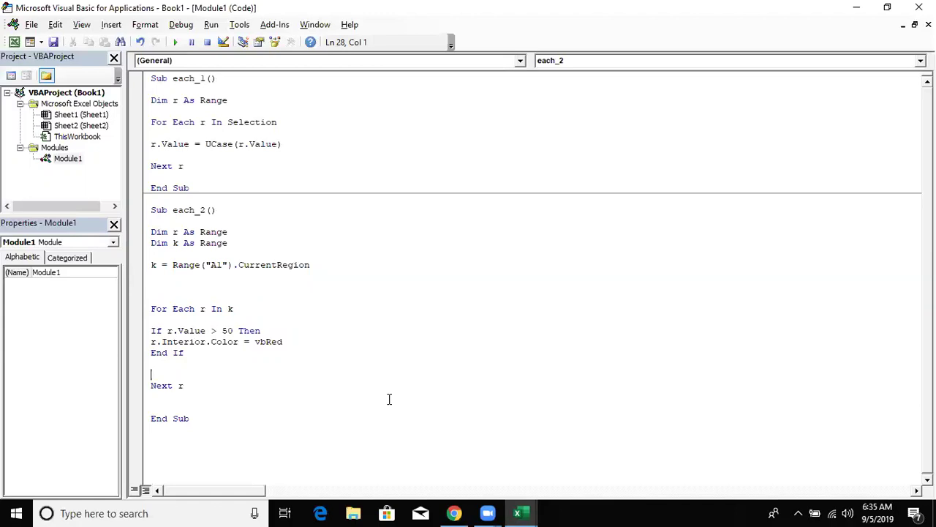
pyautogui.click(264, 286)
pyautogui.click(270, 447)
pyautogui.press('Return')
pyautogui.press('Return')
pyautogui.press('Return')
pyautogui.press('Return')
pyautogui.press('Return')
pyautogui.press('Return')
pyautogui.press('Return')
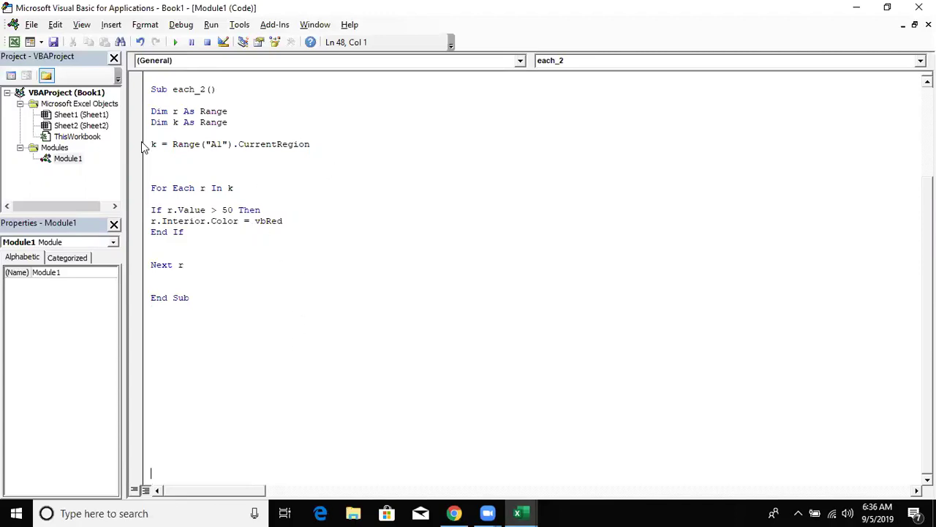
# Make the assignment Set k = Range("A1").CurrentRegion.
pyautogui.moveTo(172, 144); pyautogui.dragTo(330, 152)
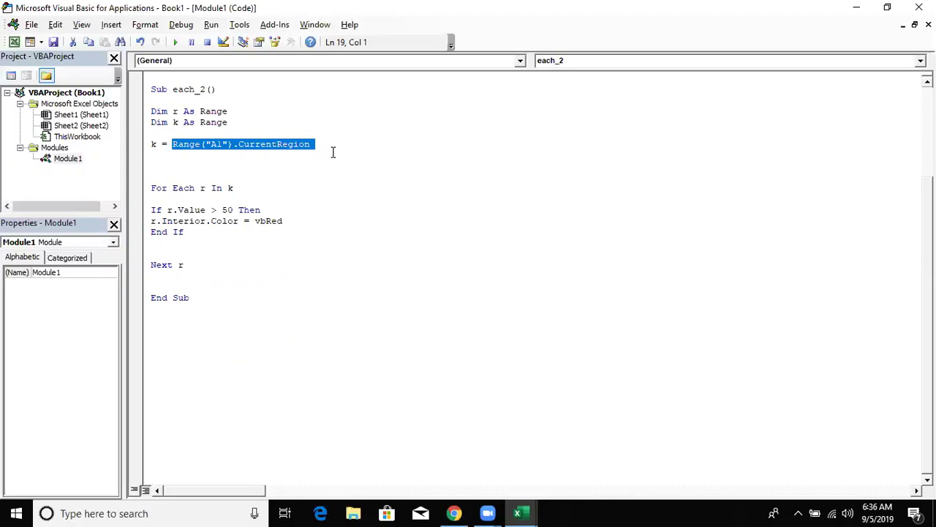
pyautogui.moveTo(222, 188); pyautogui.dragTo(233, 188)
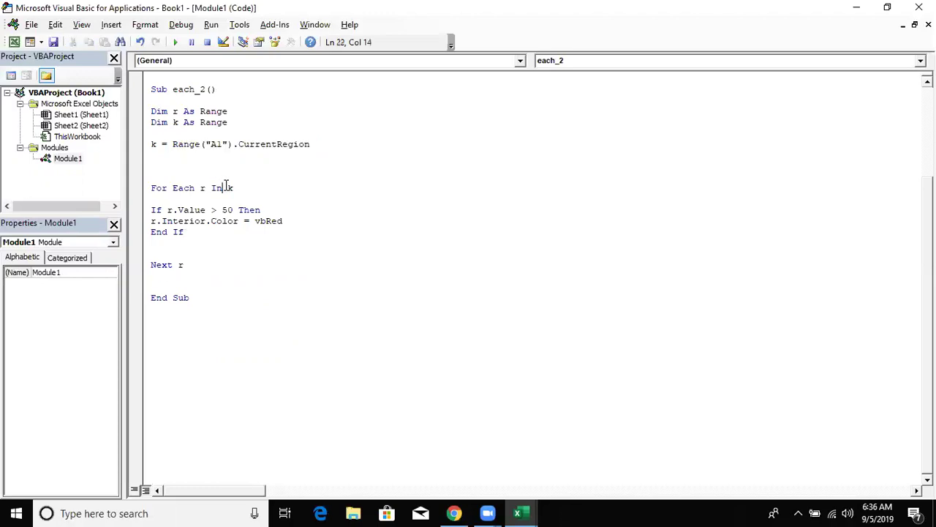
pyautogui.click(196, 153)
pyautogui.moveTo(151, 144); pyautogui.dragTo(156, 144)
pyautogui.click(152, 146)
pyautogui.write('set')
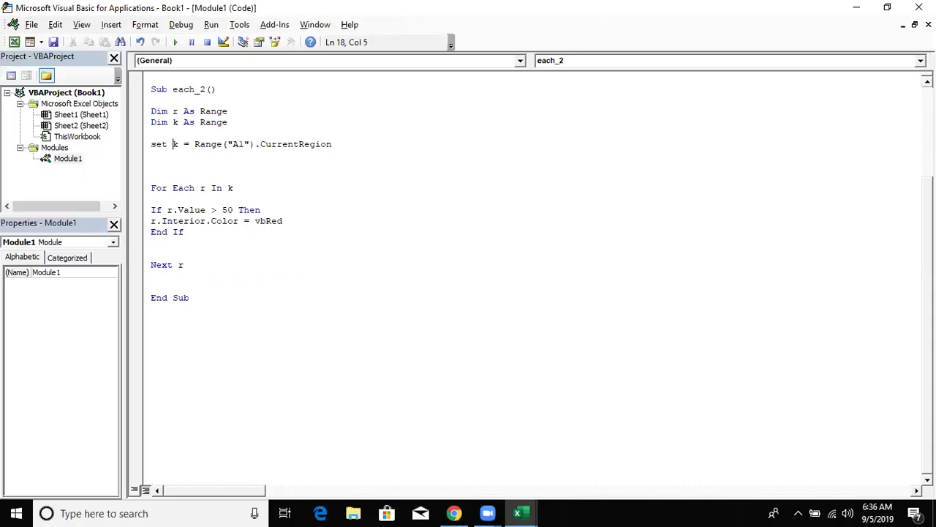
pyautogui.click(190, 188)
# Change Next r to Next k to close the loop.
pyautogui.click(334, 144)
pyautogui.moveTo(334, 145); pyautogui.dragTo(188, 146)
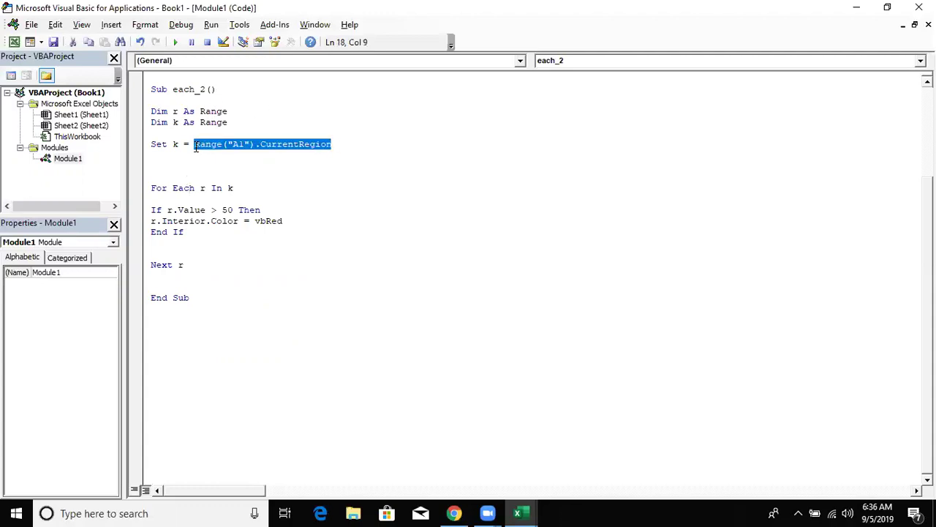
pyautogui.click(261, 146)
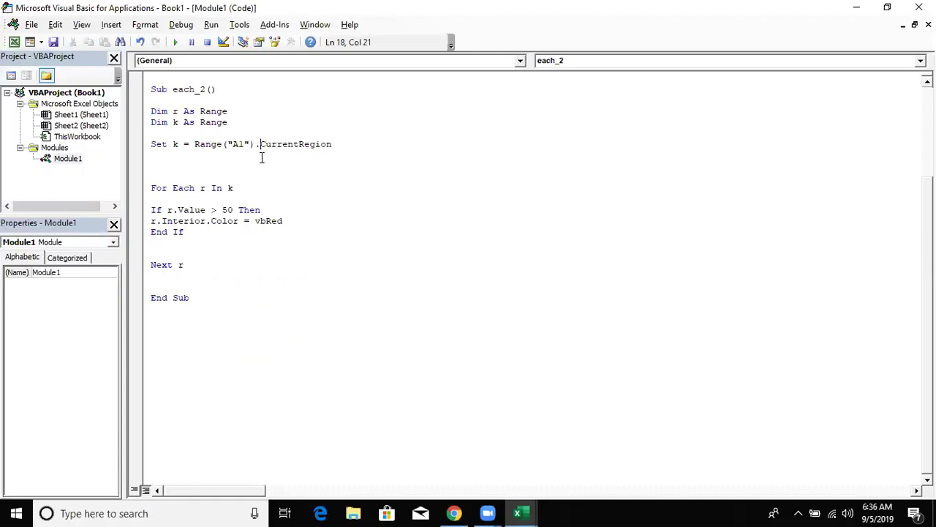
pyautogui.doubleClick(251, 191)
pyautogui.scroll(1, 227, 232)
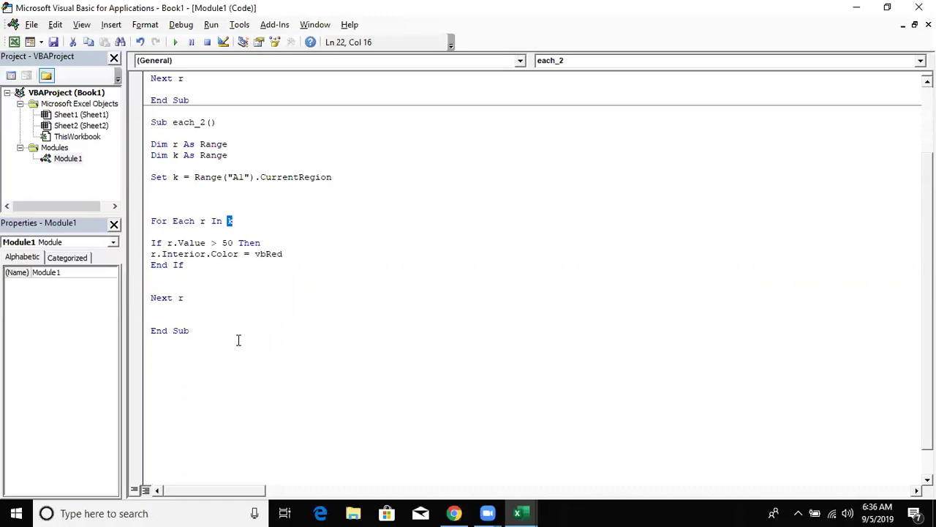
pyautogui.doubleClick(198, 297)
pyautogui.write('k')
pyautogui.moveTo(195, 181); pyautogui.dragTo(342, 192)
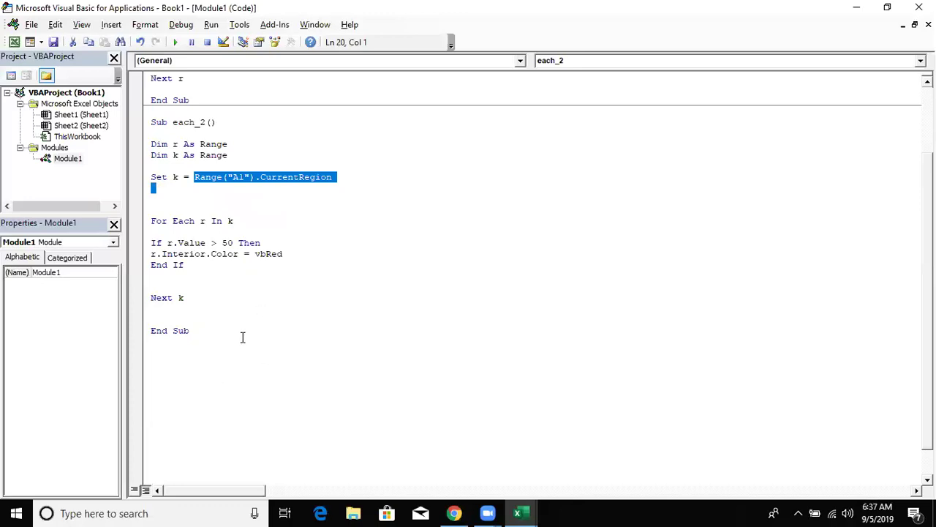
# Start a new procedure Sub each_3 below each_2.
pyautogui.click(209, 387)
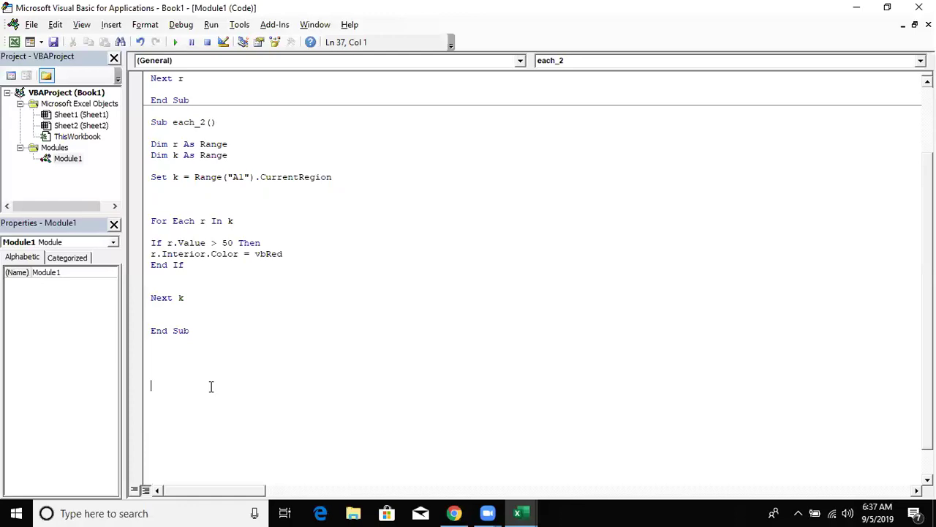
pyautogui.click(252, 380)
pyautogui.write('sub each_3')
# Complete the each_3 header and declare Dim w As Workbooks.
pyautogui.press('Return')
pyautogui.press('Return')
pyautogui.press('Return')
pyautogui.press('Return')
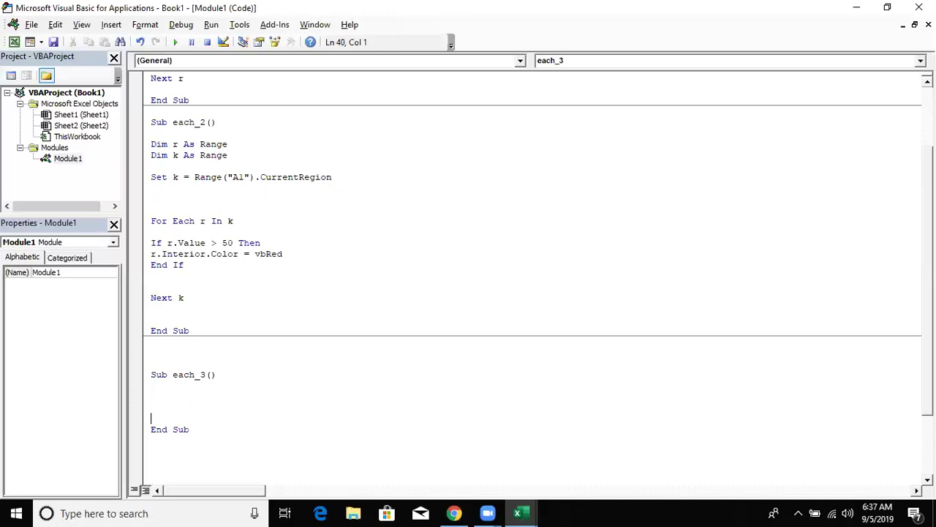
pyautogui.click(151, 395)
pyautogui.write('dim w as ')
pyautogui.write('wor')
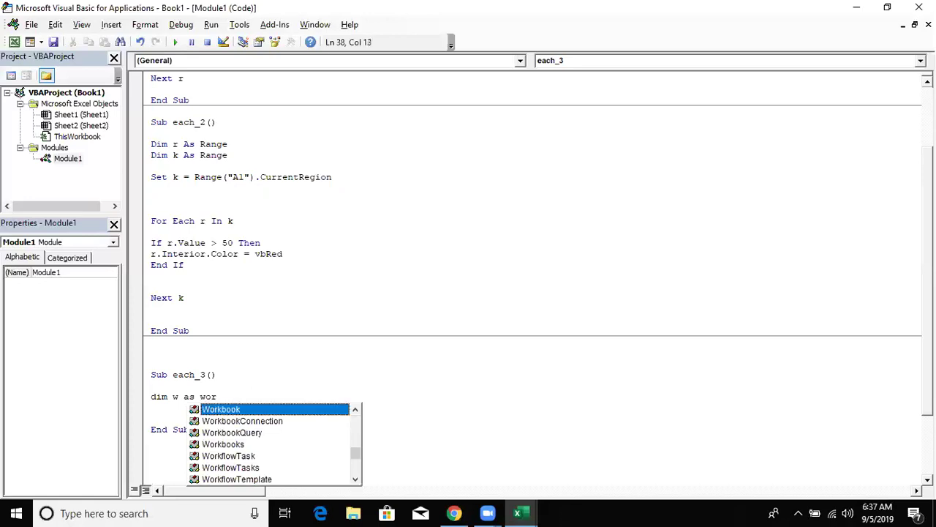
pyautogui.press('Down')
pyautogui.press('Down')
pyautogui.press('Down')
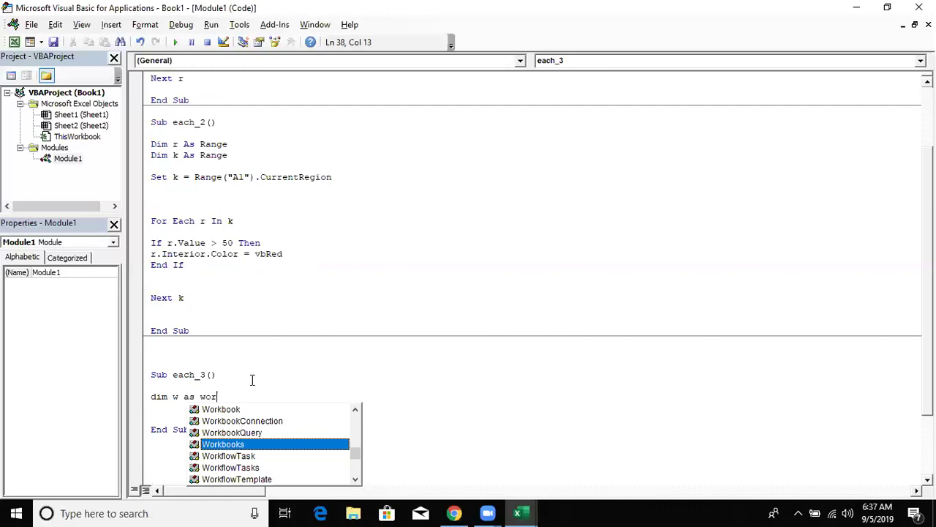
pyautogui.press('Return')
pyautogui.press('Return')
# Add the loop line For Each w In ActiveWorkbook.Worksheets.
pyautogui.write('for ')
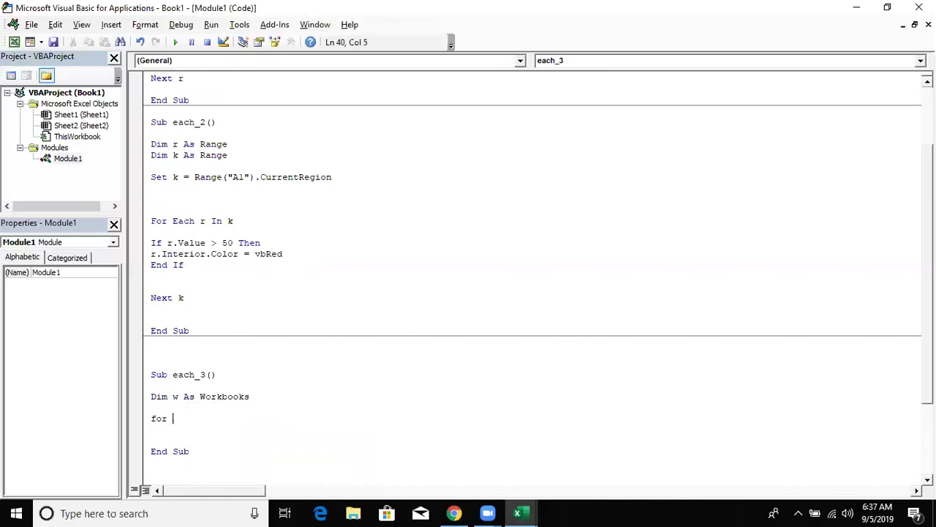
pyautogui.write('each ')
pyautogui.write('w in active')
pyautogui.write('workbook')
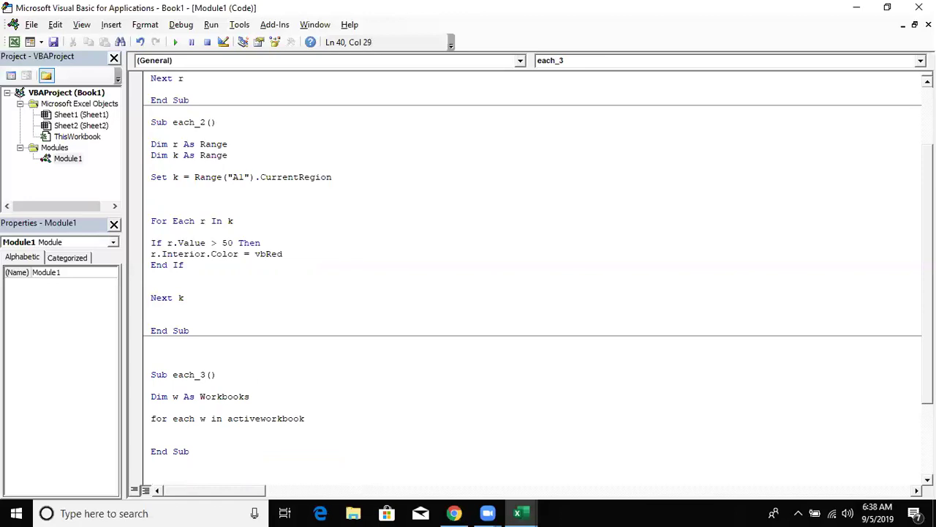
pyautogui.write('.wo')
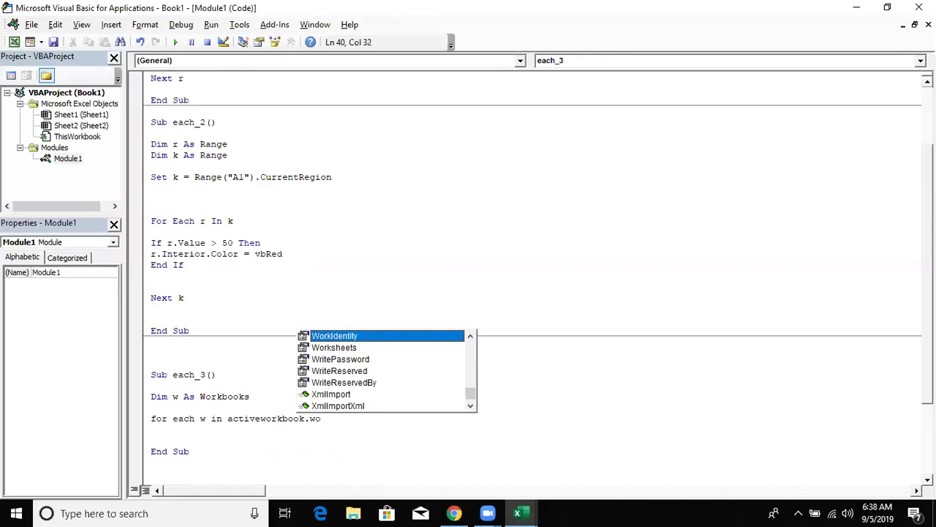
pyautogui.press('Down')
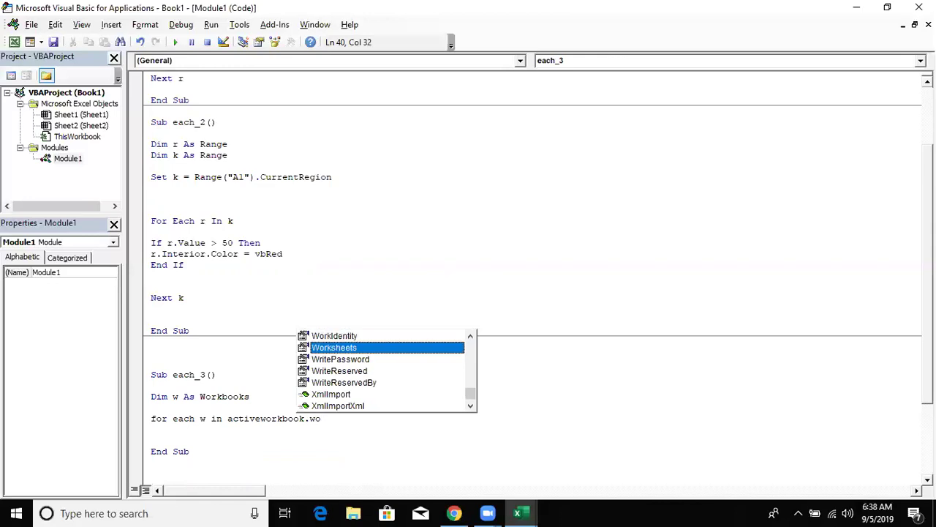
pyautogui.press('Down')
pyautogui.press('Down')
pyautogui.press('Down')
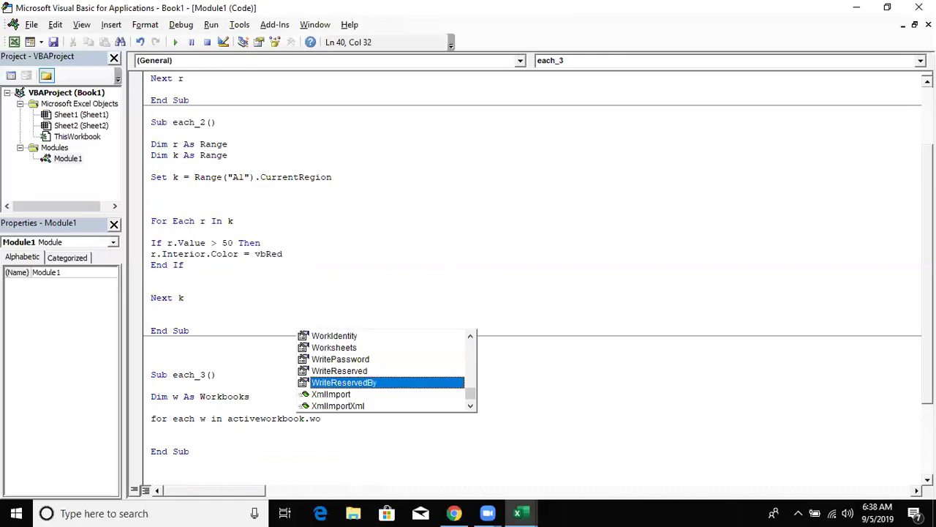
pyautogui.press('Down')
pyautogui.press('Down')
pyautogui.press('Down')
pyautogui.press('Up')
pyautogui.press('Up')
pyautogui.press('Up')
pyautogui.press('Up')
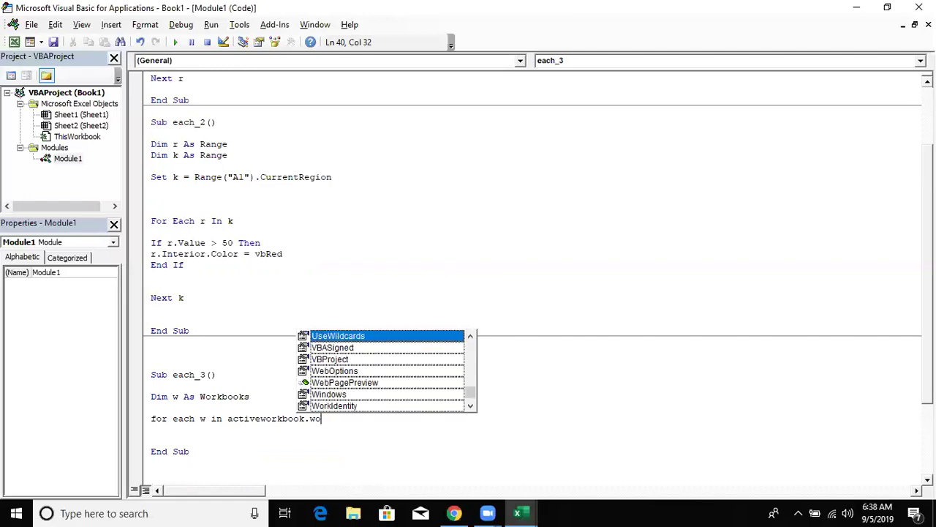
pyautogui.write('r')
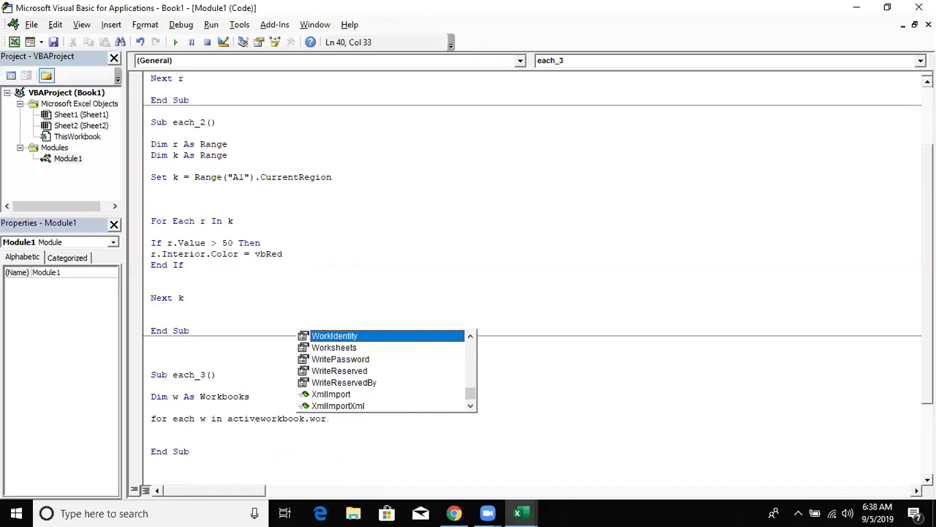
pyautogui.press('Down')
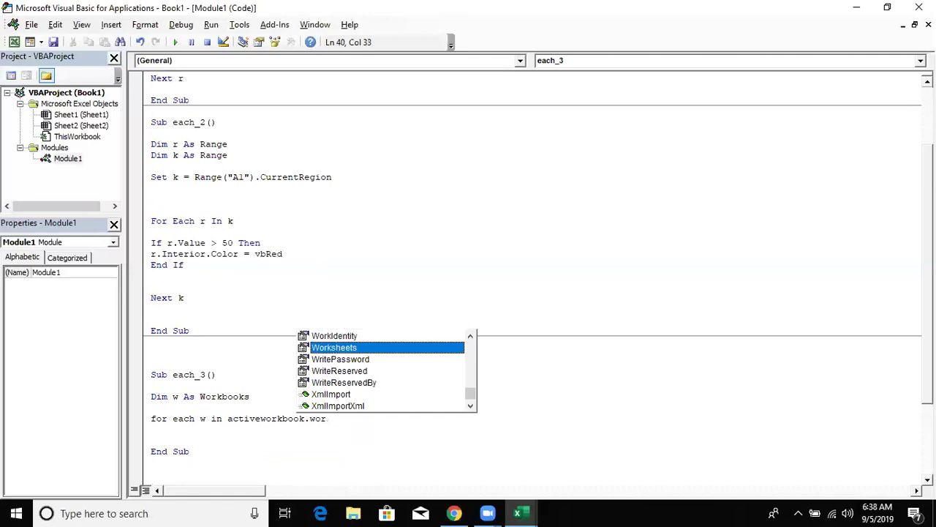
pyautogui.press('Tab')
# Change the declaration type from Workbooks to Worksheet.
pyautogui.click(269, 389)
pyautogui.click(263, 396)
pyautogui.doubleClick(263, 396)
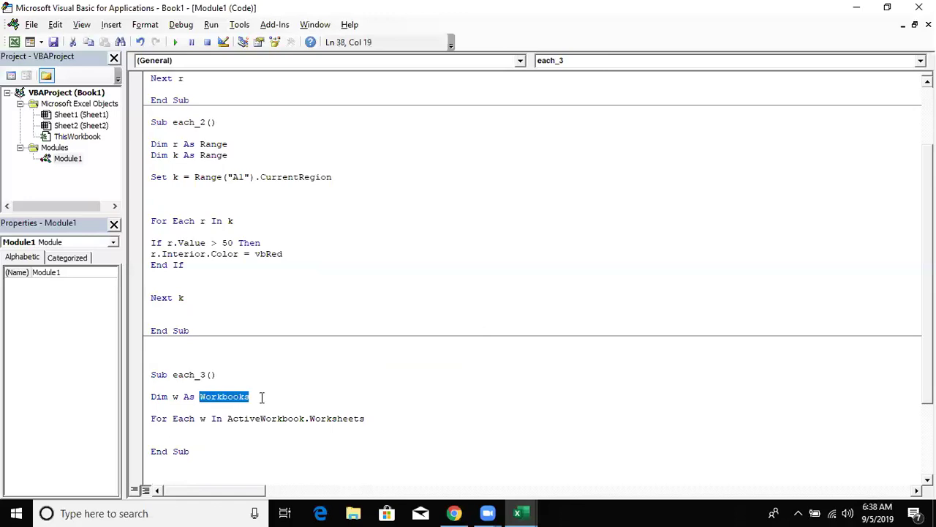
pyautogui.write('wor')
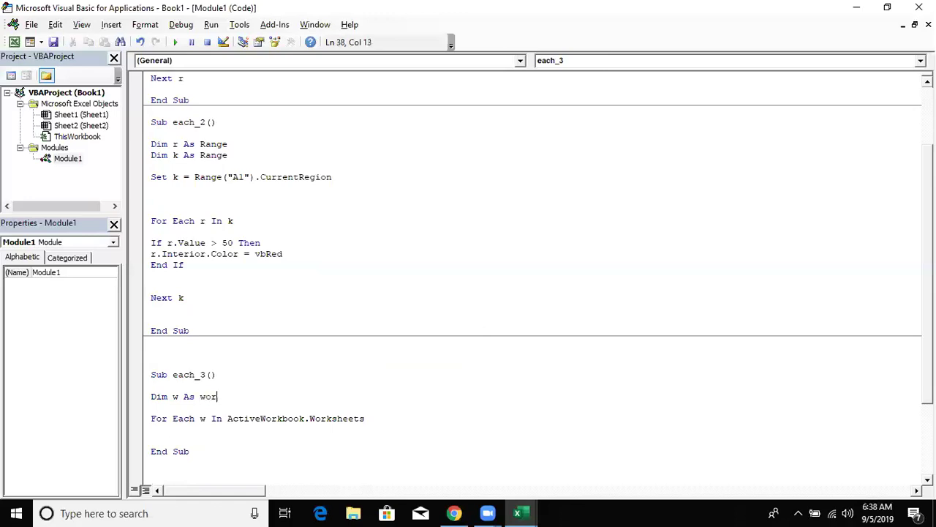
pyautogui.write('ksheets')
pyautogui.press('BackSpace')
# Close the each_3 loop with Next w before End Sub.
pyautogui.click(275, 407)
pyautogui.click(248, 440)
pyautogui.scroll(-3, 248, 439)
pyautogui.press('Return')
pyautogui.press('Return')
pyautogui.press('Up')
pyautogui.write('neas')
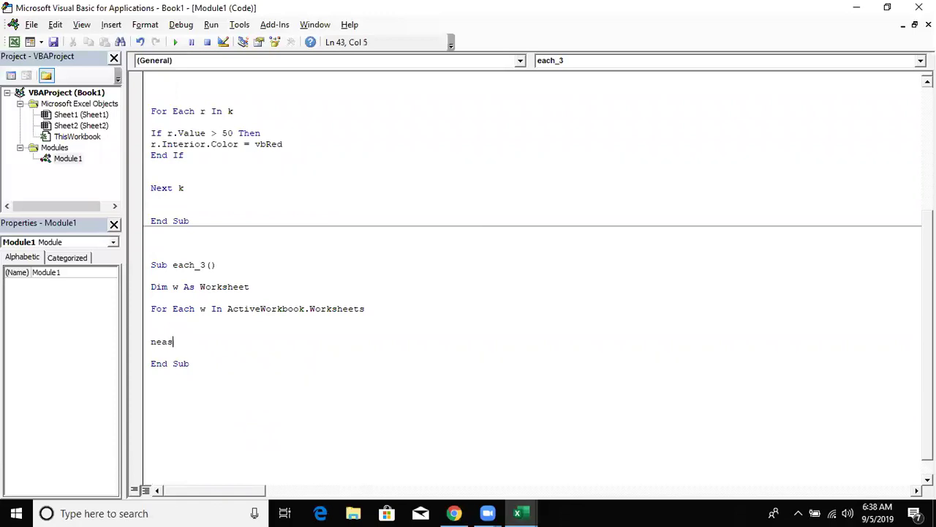
pyautogui.press('BackSpace')
pyautogui.press('BackSpace')
pyautogui.write('xt w')
# Inside the loop, write w.Tab.Color = vbRed.
pyautogui.press('Up')
pyautogui.press('Return')
pyautogui.press('Return')
pyautogui.press('Up')
pyautogui.press('Up')
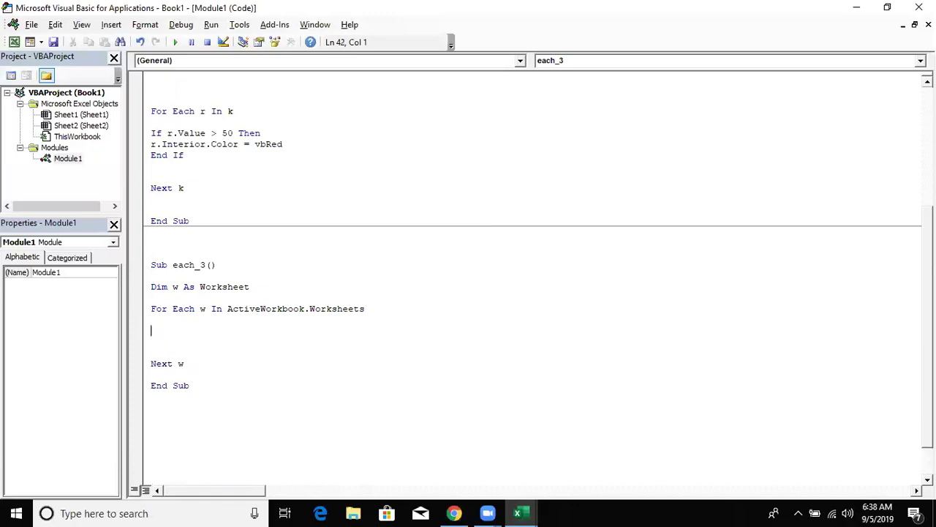
pyautogui.write('shee')
pyautogui.press('BackSpace')
pyautogui.press('BackSpace')
pyautogui.press('BackSpace')
pyautogui.press('BackSpace')
pyautogui.write('w.')
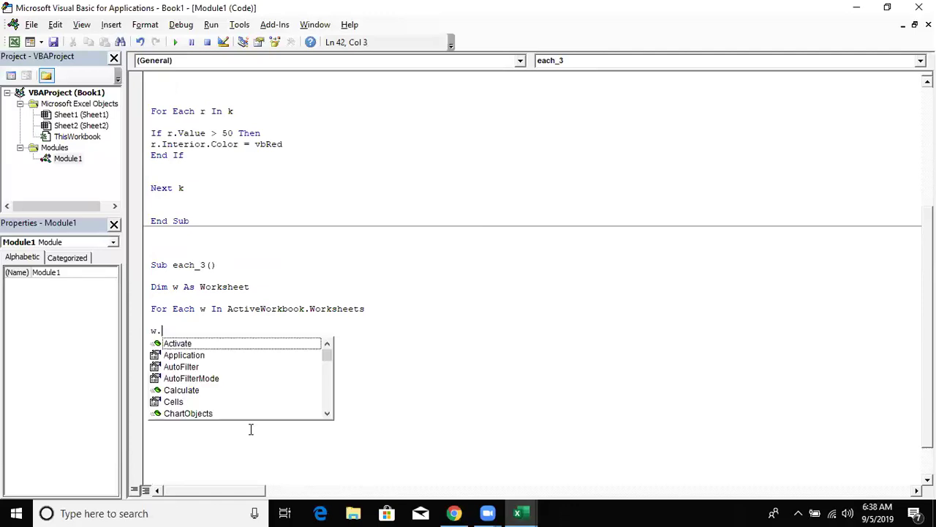
pyautogui.write('n')
pyautogui.press('Tab')
pyautogui.write('=')
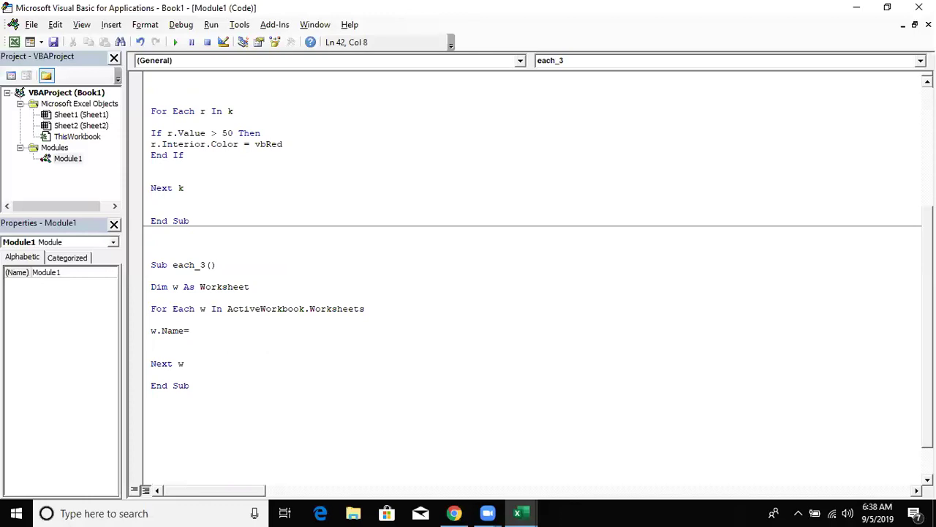
pyautogui.write('"Data" &')
pyautogui.press('BackSpace')
pyautogui.press('BackSpace')
pyautogui.press('BackSpace')
pyautogui.press('BackSpace')
pyautogui.press('BackSpace')
pyautogui.press('BackSpace')
pyautogui.write('.')
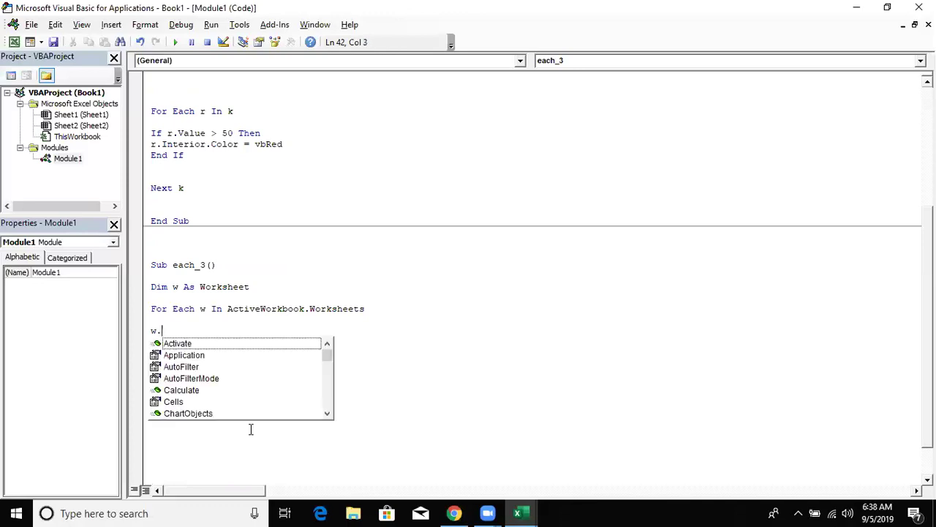
pyautogui.write('t')
pyautogui.press('Tab')
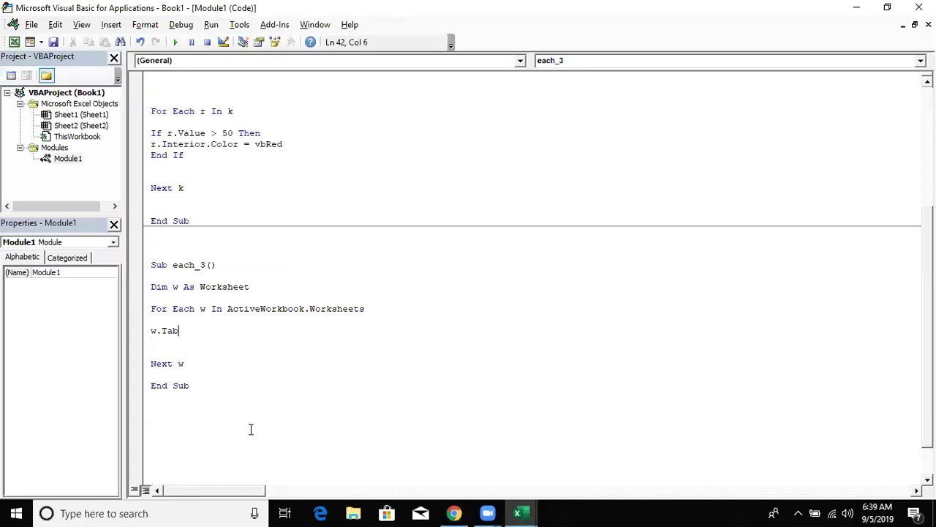
pyautogui.write('.co')
pyautogui.press('Tab')
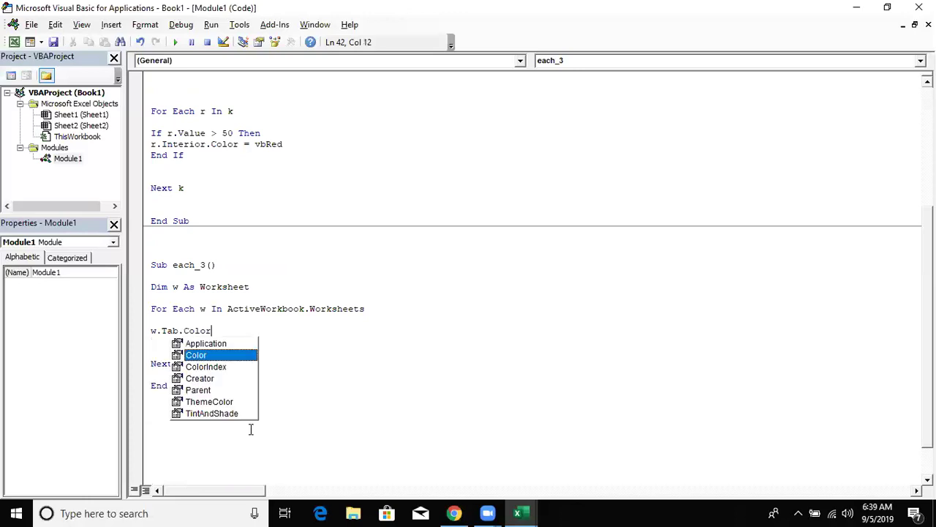
pyautogui.write('=vbr')
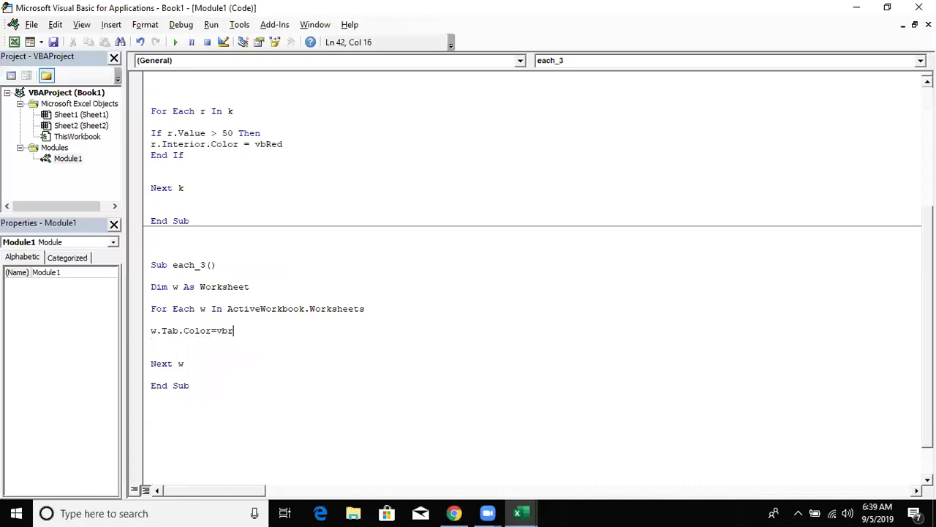
pyautogui.write('ed')
pyautogui.click(318, 360)
# Confirm Book1's Sheet1 and Sheet2 tabs are red, then go back to the each_3 code.
pyautogui.click(281, 351)
pyautogui.hotkey('alt', 'Tab')
pyautogui.hotkey('alt', 'Tab')
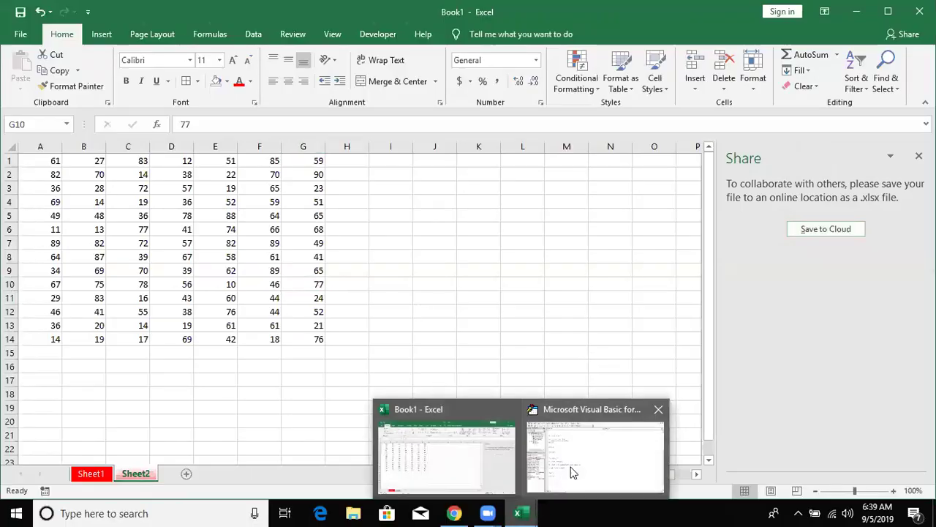
pyautogui.click(545, 441)
pyautogui.click(252, 297)
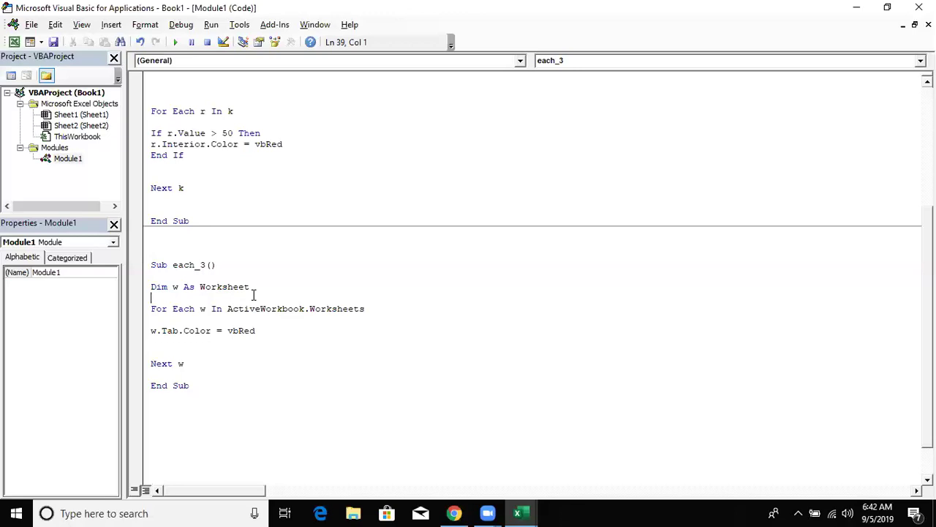
# Switch to Book1, create Book2 and Book3 with Ctrl+N twice, then return to the VBA editor.
pyautogui.scroll(-1, 241, 351)
pyautogui.click(207, 395)
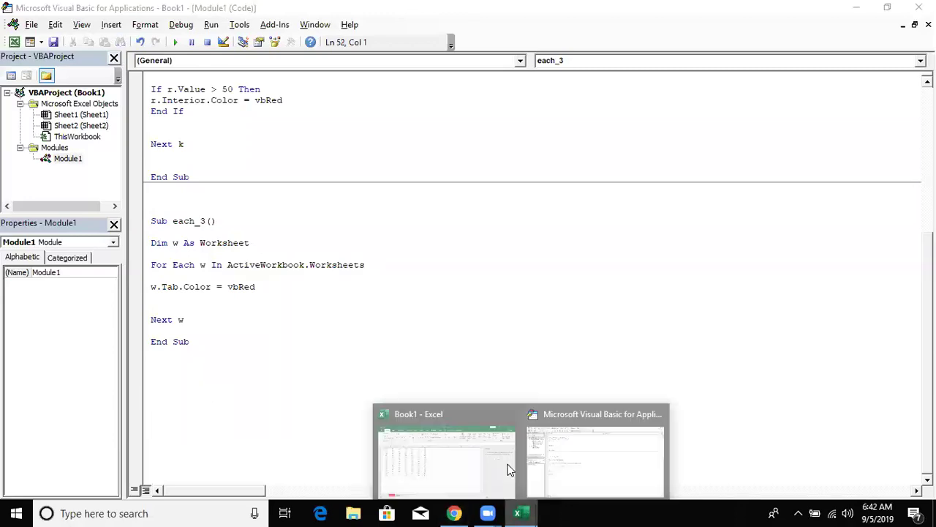
pyautogui.moveTo(519, 513)
pyautogui.click(472, 461)
pyautogui.click(421, 308)
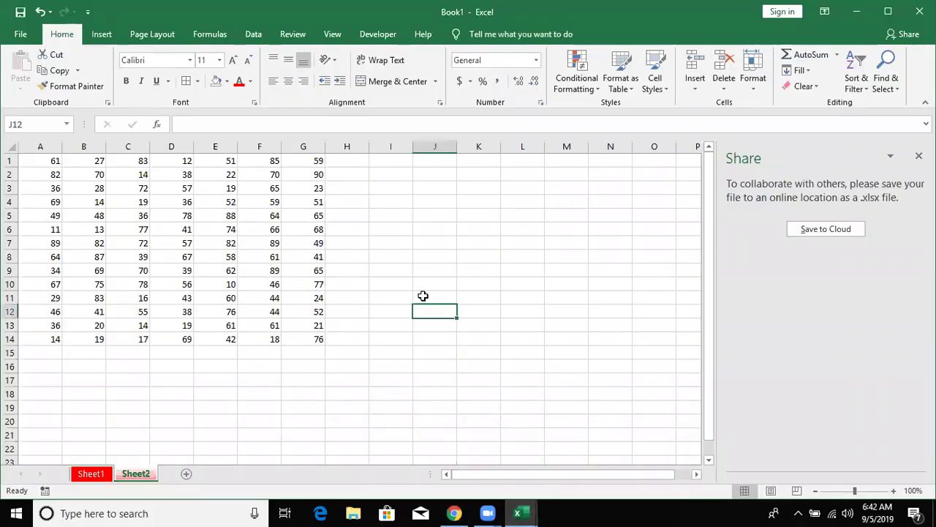
pyautogui.hotkey('ctrl', 'n')
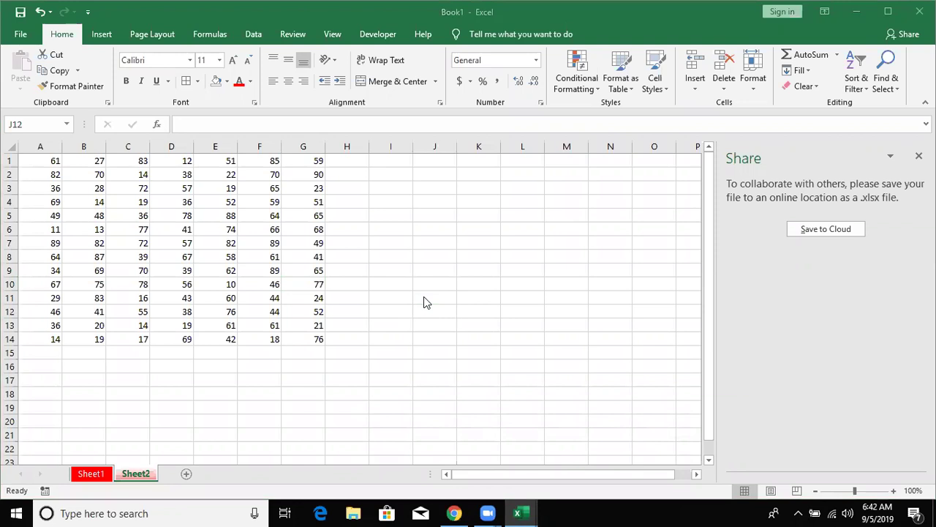
pyautogui.hotkey('ctrl', 'n')
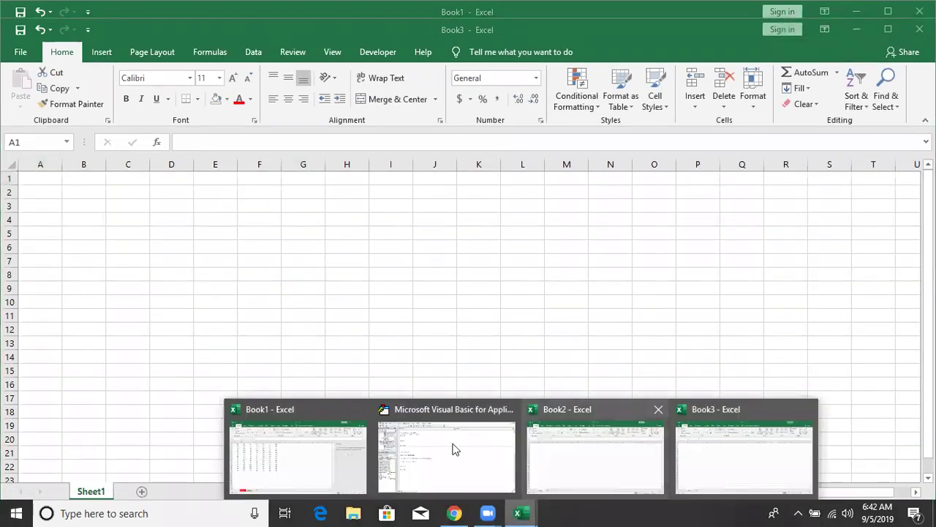
pyautogui.moveTo(519, 512)
pyautogui.click(516, 423)
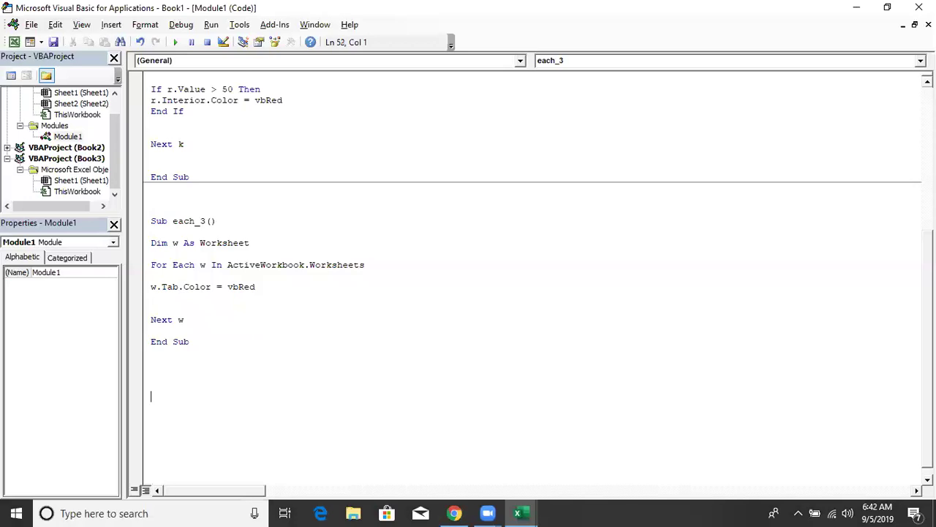
# Start a new Sub each_4() macro and declare w As Workbook inside it.
pyautogui.write('sub ')
pyautogui.write('each')
pyautogui.write('_4(')
pyautogui.press('Return')
pyautogui.press('Return')
pyautogui.press('Return')
pyautogui.press('Return')
pyautogui.press('Up')
pyautogui.press('Up')
pyautogui.press('Up')
pyautogui.press('Down')
pyautogui.write('fo')
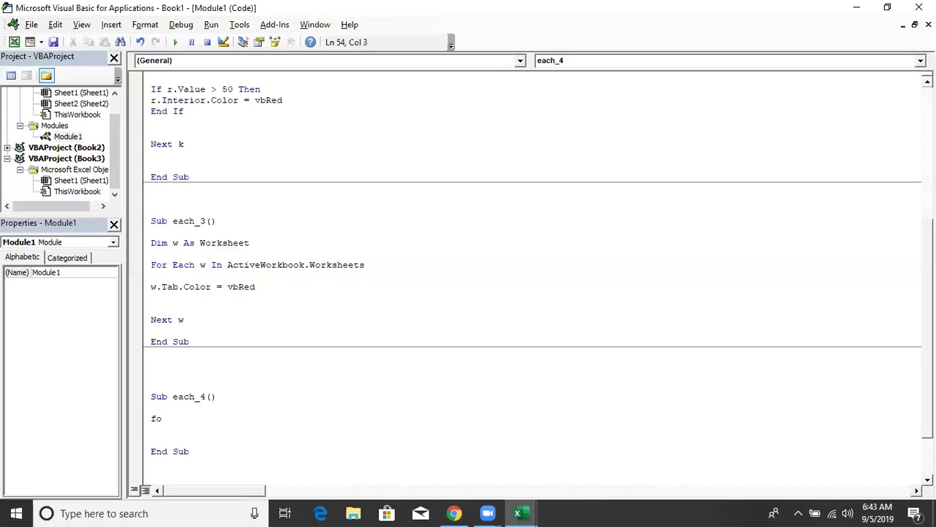
pyautogui.press('BackSpace')
pyautogui.press('BackSpace')
pyautogui.write('dim ')
pyautogui.write('w as w')
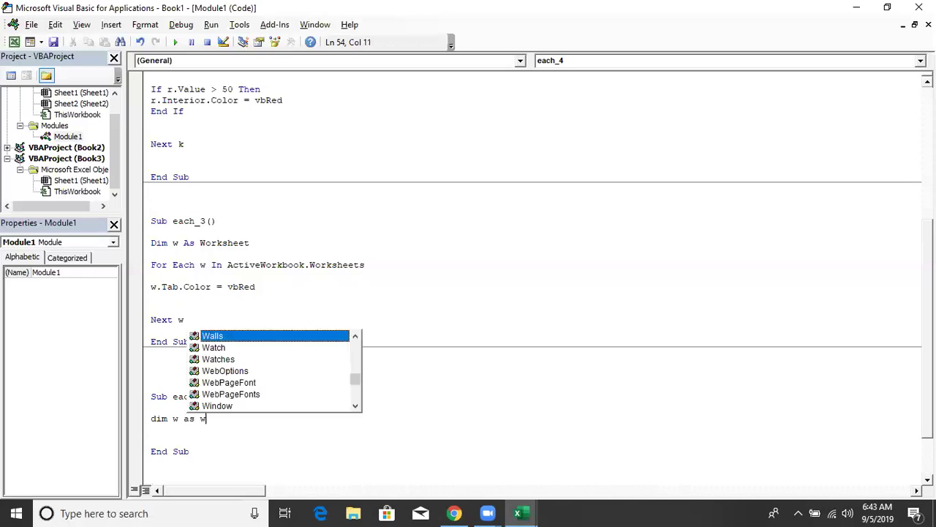
pyautogui.write('o')
pyautogui.press('Tab')
pyautogui.press('Return')
# Begin the loop line 'For Each w In', leaving it unfinished.
pyautogui.press('Return')
pyautogui.scroll(-3, 451, 395)
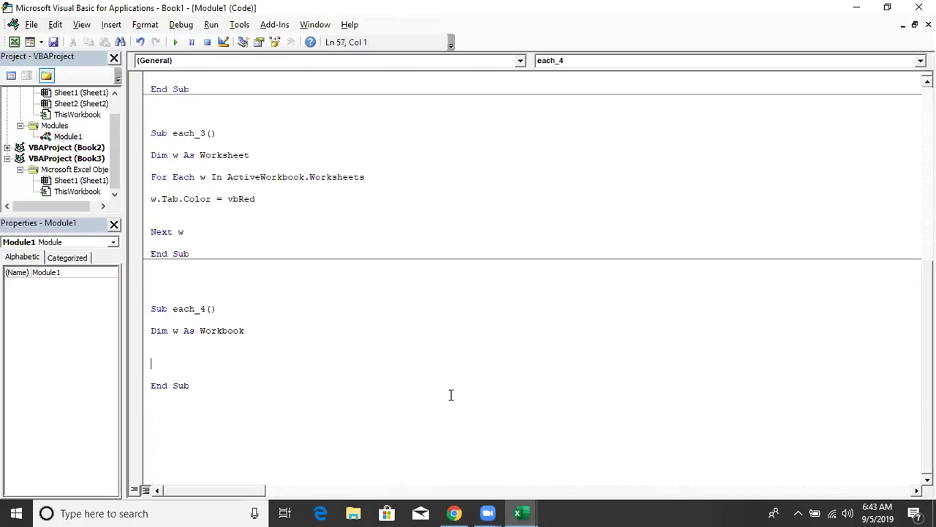
pyautogui.press('Return')
pyautogui.press('Up')
pyautogui.press('Up')
pyautogui.write('for e')
pyautogui.press('BackSpace')
pyautogui.write('each w in')
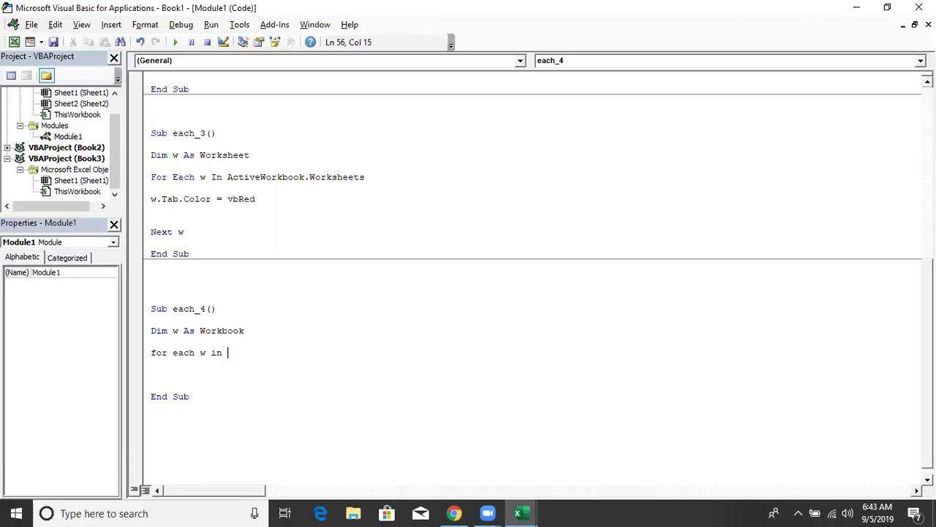
# Change the declaration to Workbooks and complete the loop as For Each w In Workbook.
pyautogui.click(284, 333)
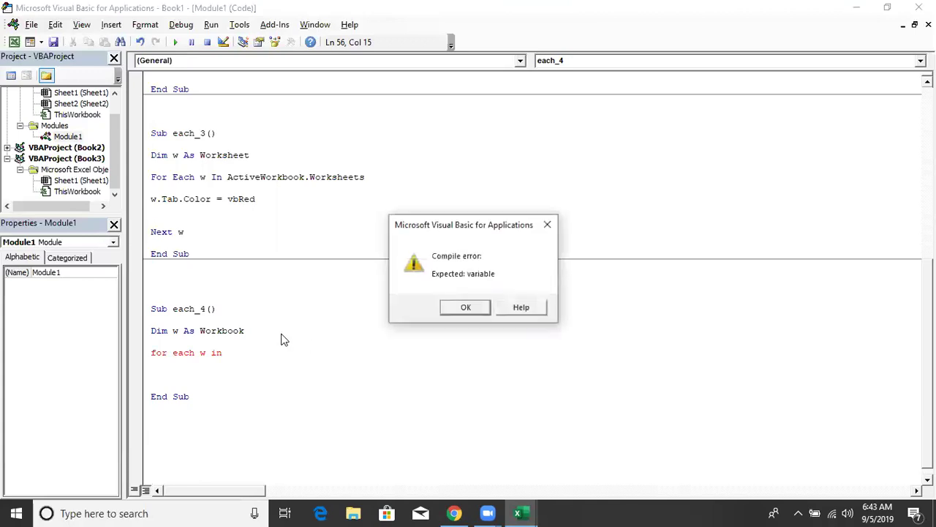
pyautogui.press('Return')
pyautogui.click(273, 330)
pyautogui.write('s')
pyautogui.click(271, 349)
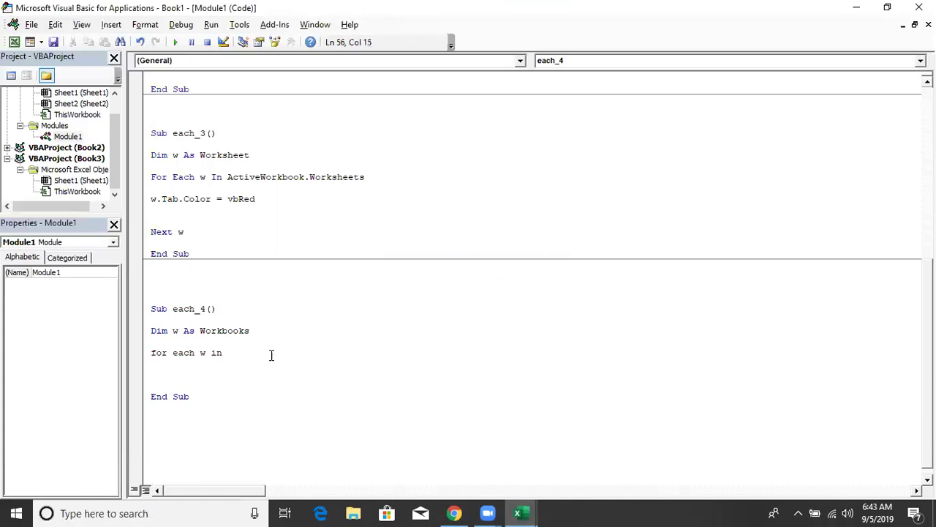
pyautogui.write('wor')
pyautogui.write('kbook')
pyautogui.press('Return')
pyautogui.press('Return')
pyautogui.press('Return')
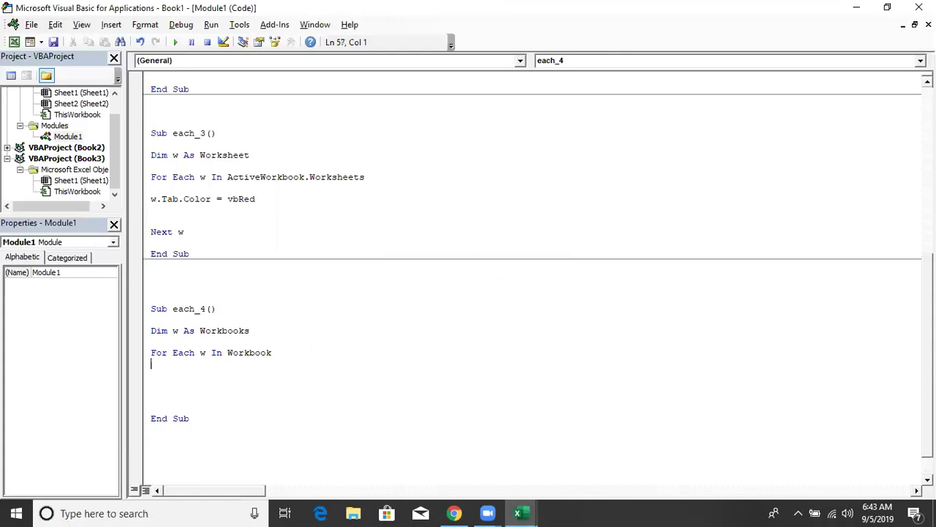
# Add a MsgBox w(1).Name line inside the loop.
pyautogui.click(152, 374)
pyautogui.write('msgbox w.n')
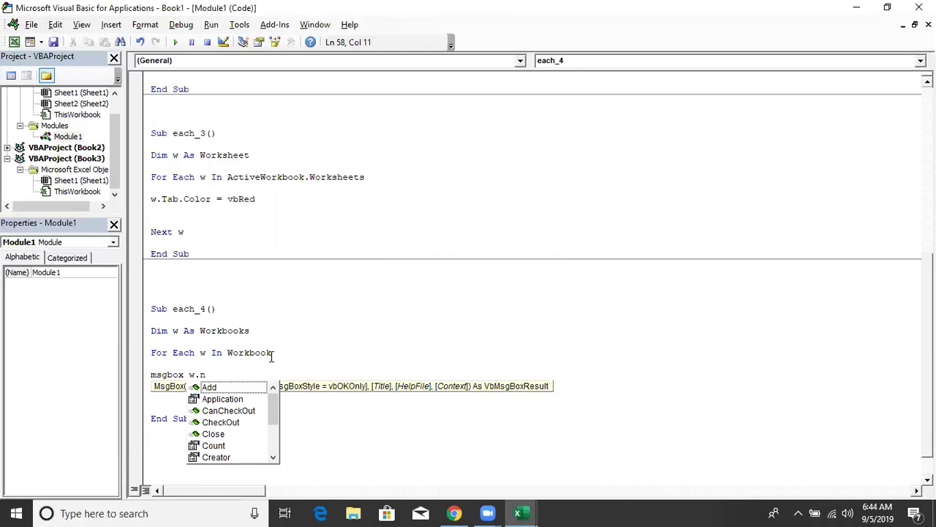
pyautogui.press('Down')
pyautogui.press('Down')
pyautogui.press('Down')
pyautogui.press('Down')
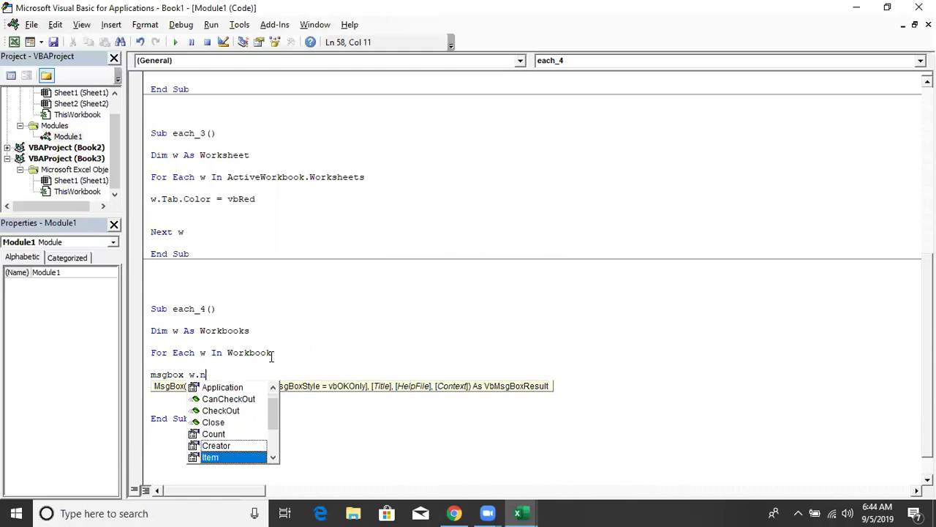
pyautogui.press('Down')
pyautogui.press('Down')
pyautogui.press('Down')
pyautogui.press('Up')
pyautogui.press('Up')
pyautogui.press('Up')
pyautogui.press('Up')
pyautogui.press('Up')
pyautogui.press('Up')
pyautogui.press('Up')
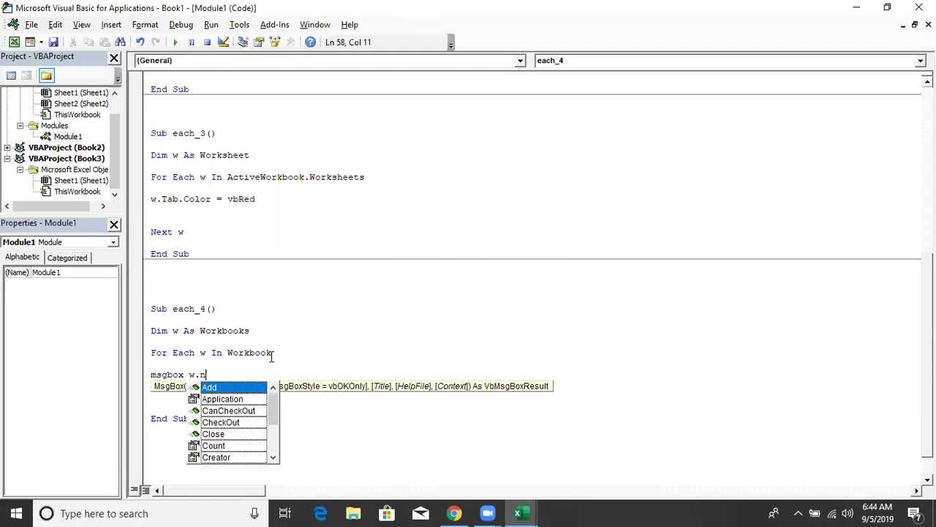
pyautogui.press('Down')
pyautogui.press('BackSpace')
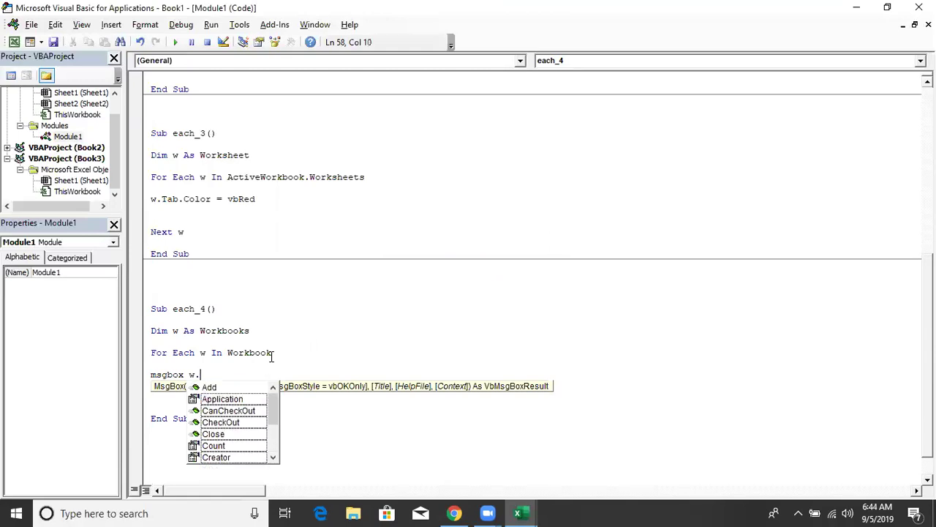
pyautogui.press('BackSpace')
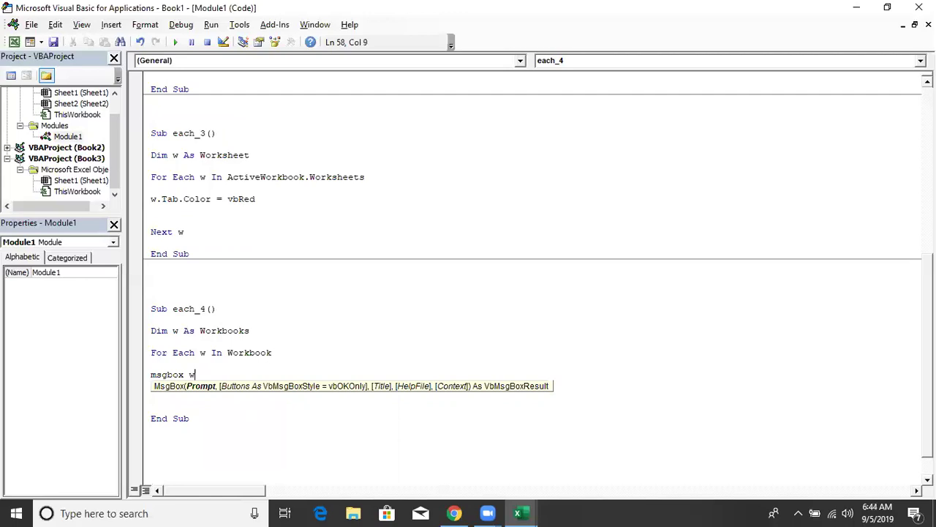
pyautogui.write('(1')
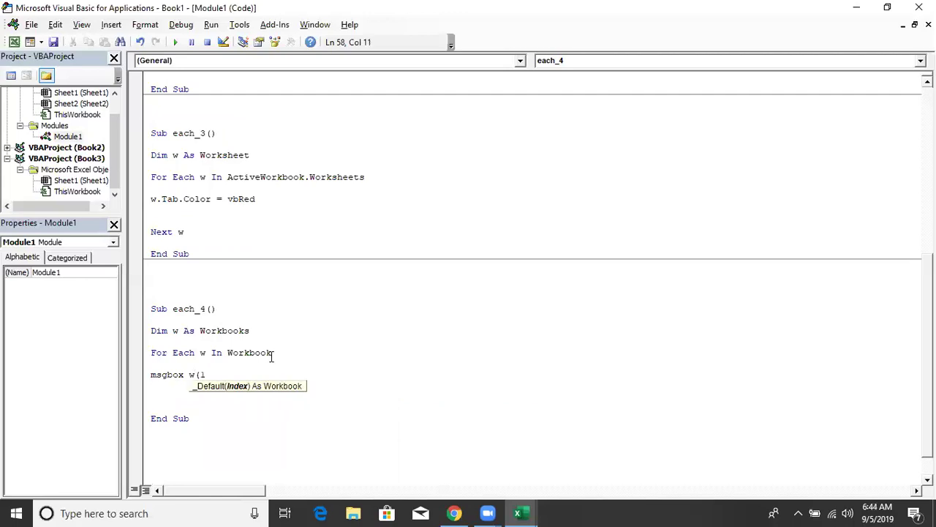
pyautogui.write(').')
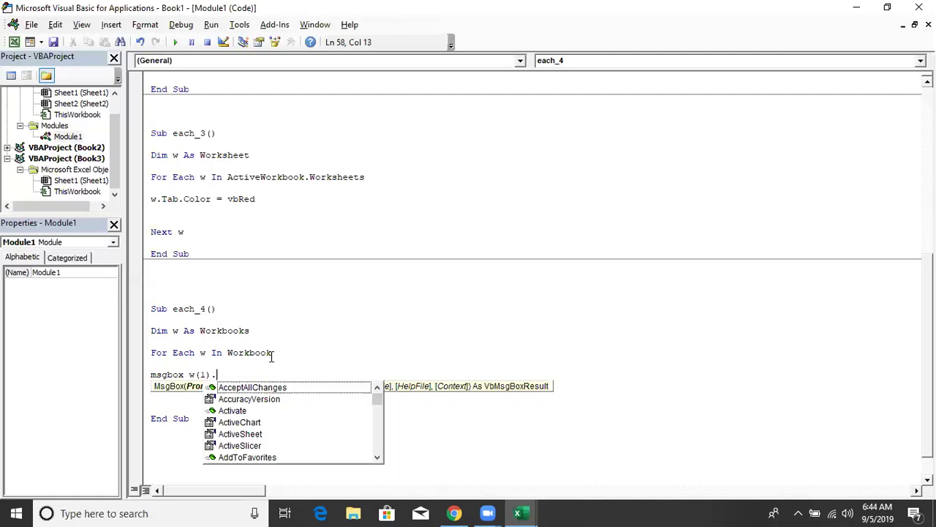
pyautogui.write('nam')
pyautogui.press('Tab')
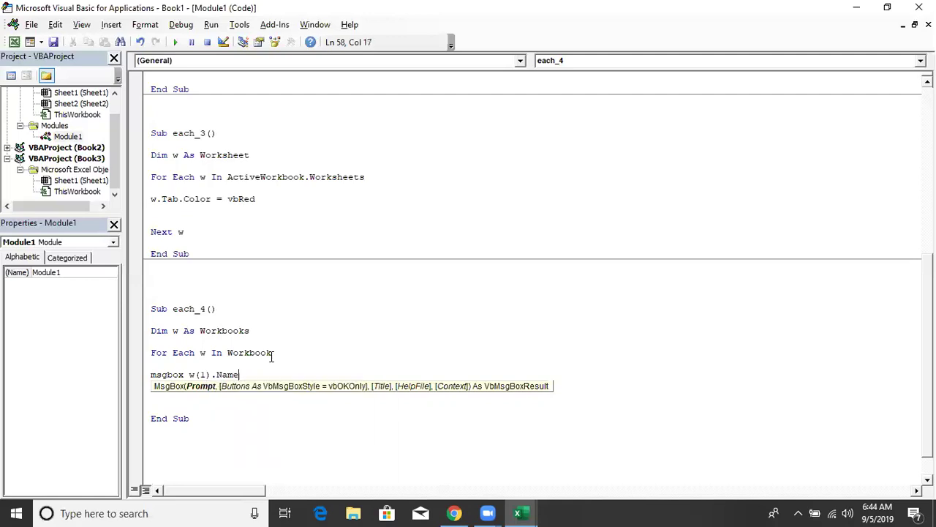
pyautogui.press('Return')
pyautogui.press('Return')
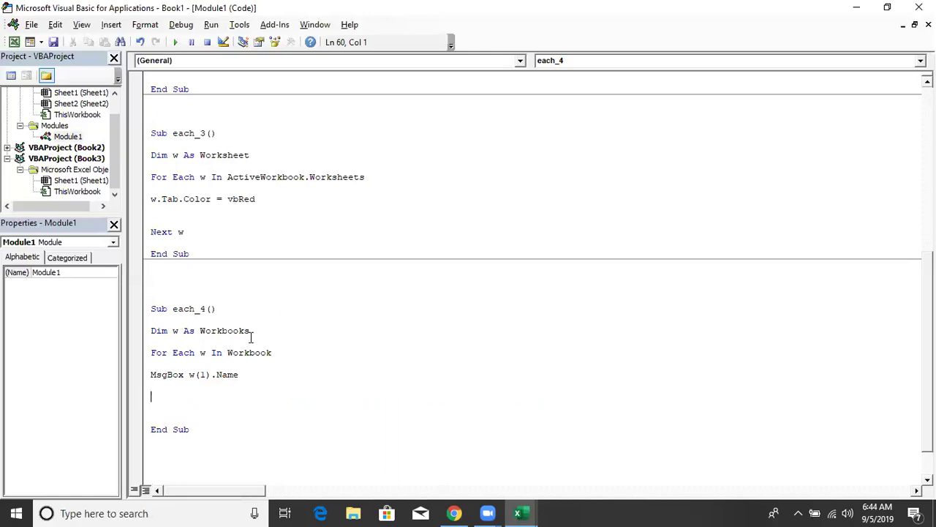
# Close the loop with Next w, run each_4, and debug the Object required error.
pyautogui.write('end if')
pyautogui.press('BackSpace')
pyautogui.press('BackSpace')
pyautogui.press('BackSpace')
pyautogui.press('BackSpace')
pyautogui.press('BackSpace')
pyautogui.press('BackSpace')
pyautogui.write('next w')
pyautogui.click(268, 319)
pyautogui.press('Home')
pyautogui.click(176, 41)
pyautogui.click(486, 248)
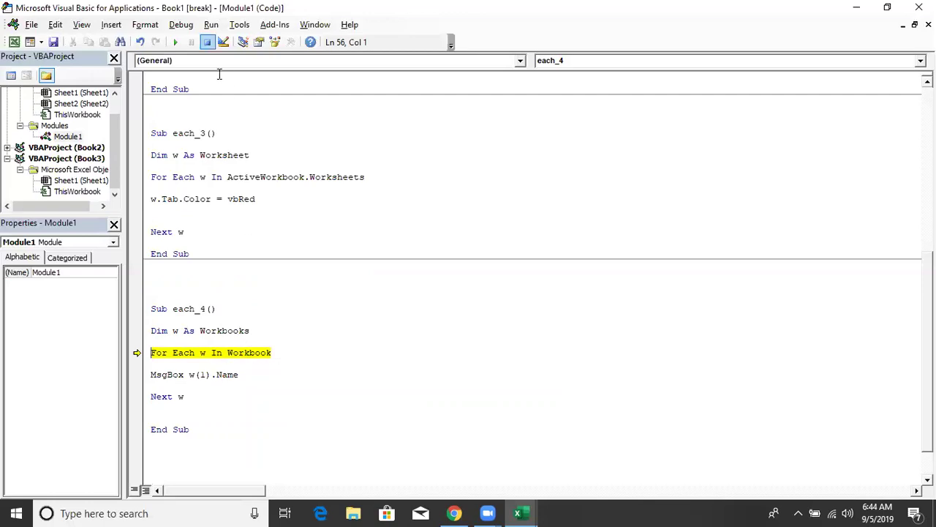
# Stop the macro, delete the Dim line, and retype the loop as 'for 1 = 1 to 3'.
pyautogui.click(207, 42)
pyautogui.click(250, 352)
pyautogui.doubleClick(250, 352)
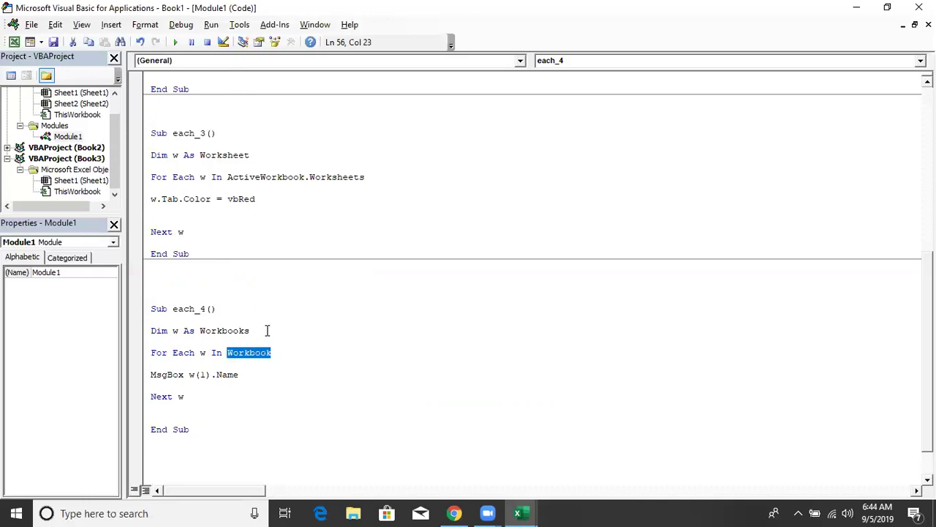
pyautogui.moveTo(268, 331); pyautogui.dragTo(114, 315)
pyautogui.press('Delete')
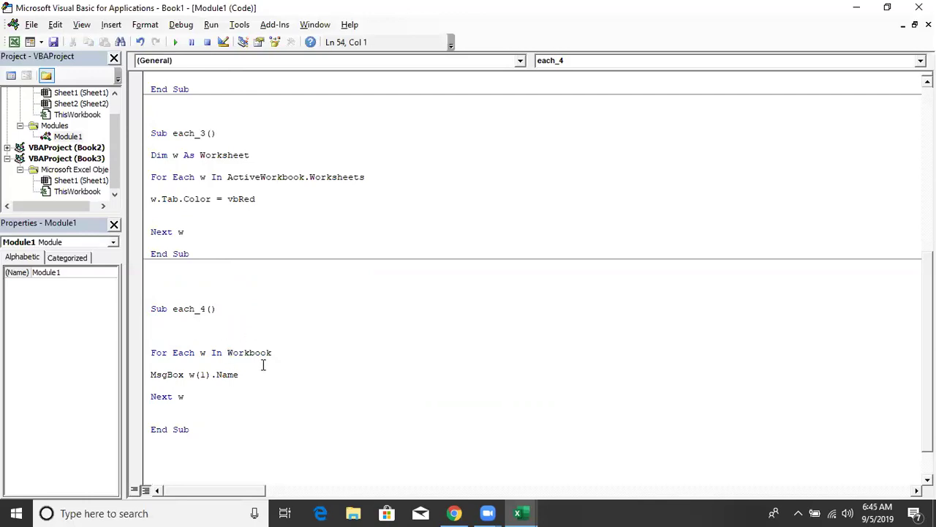
pyautogui.moveTo(272, 357); pyautogui.dragTo(109, 344)
pyautogui.write('for 1 = 1 to ')
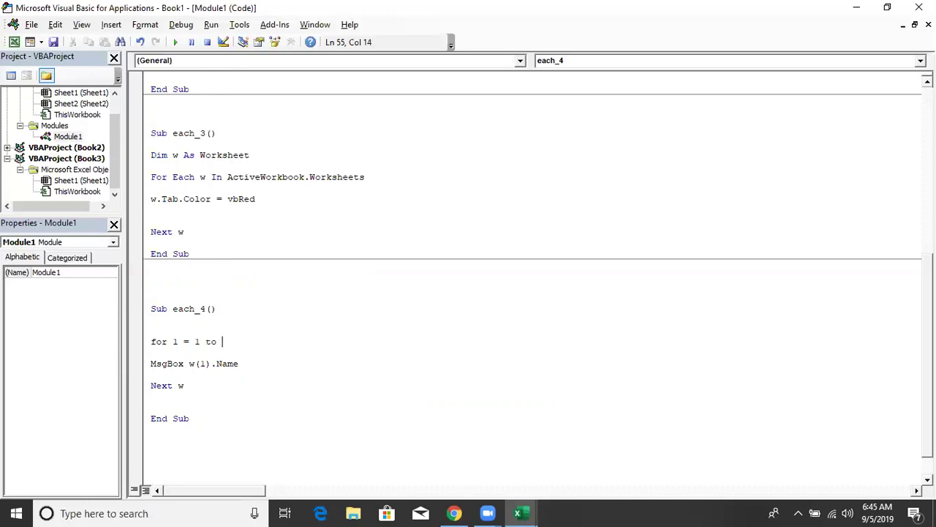
pyautogui.write('3')
# Fix the loop variable so the line reads For w = 1 To 3.
pyautogui.click(198, 375)
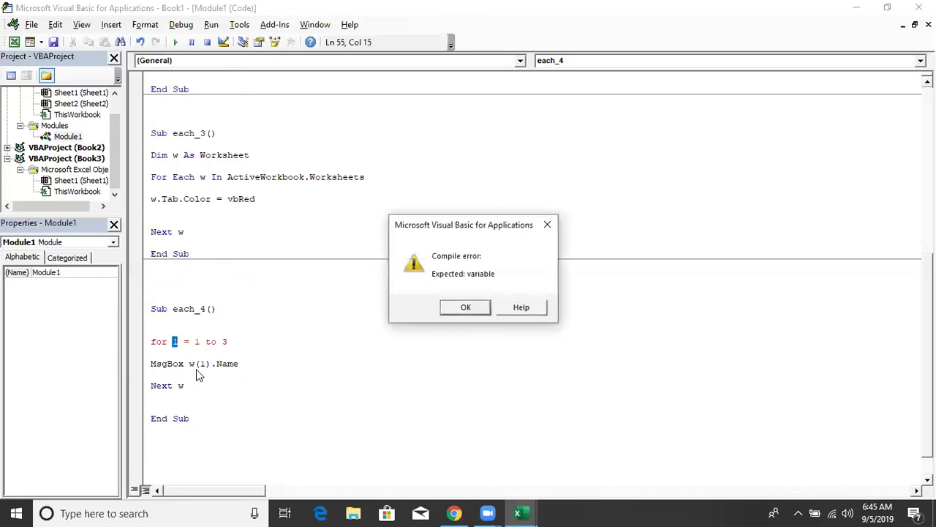
pyautogui.press('Return')
pyautogui.click(179, 341)
pyautogui.doubleClick(179, 341)
pyautogui.write('w')
pyautogui.click(197, 373)
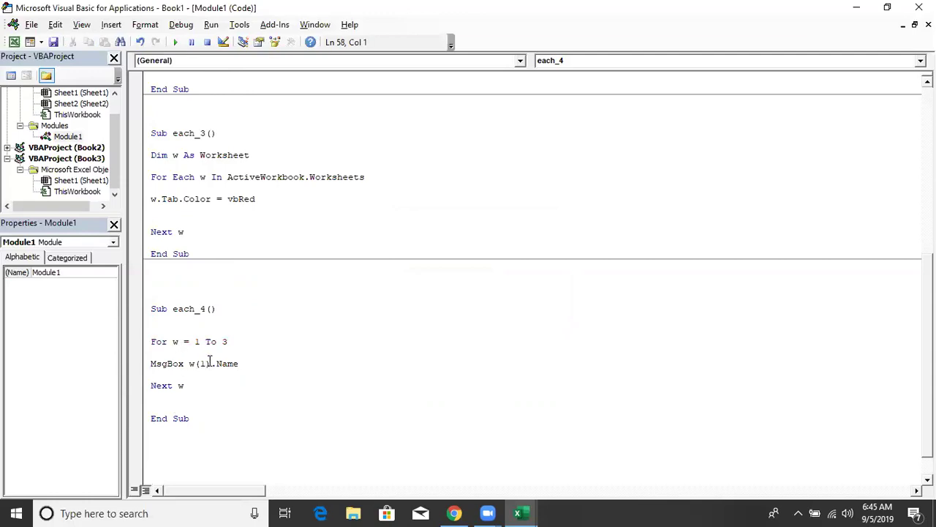
pyautogui.click(215, 363)
pyautogui.click(205, 365)
# Add Dim w As Workbook below Sub each_4() and run the macro.
pyautogui.click(162, 330)
pyautogui.press('Return')
pyautogui.press('Up')
pyautogui.write('set ')
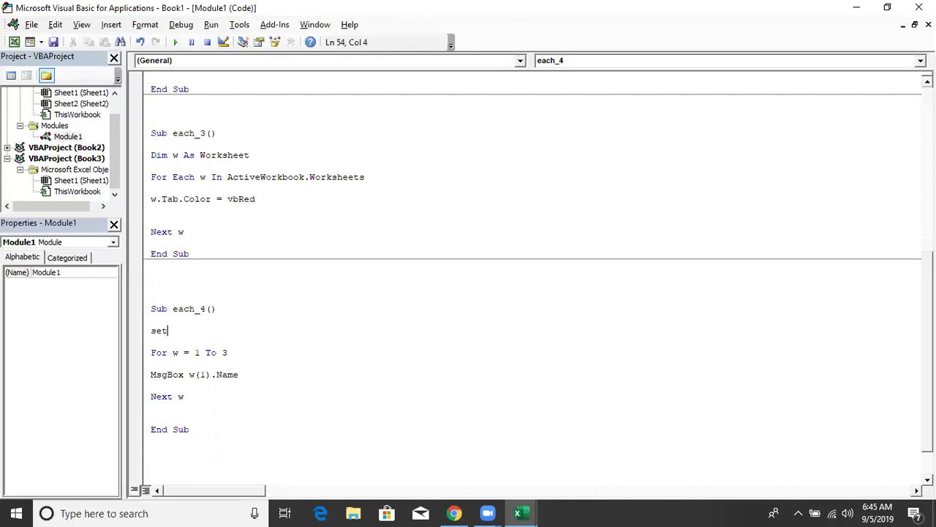
pyautogui.write('w=')
pyautogui.write('wo')
pyautogui.press('BackSpace')
pyautogui.press('BackSpace')
pyautogui.press('BackSpace')
pyautogui.press('BackSpace')
pyautogui.press('BackSpace')
pyautogui.press('BackSpace')
pyautogui.write('dim w ')
pyautogui.write('as wor')
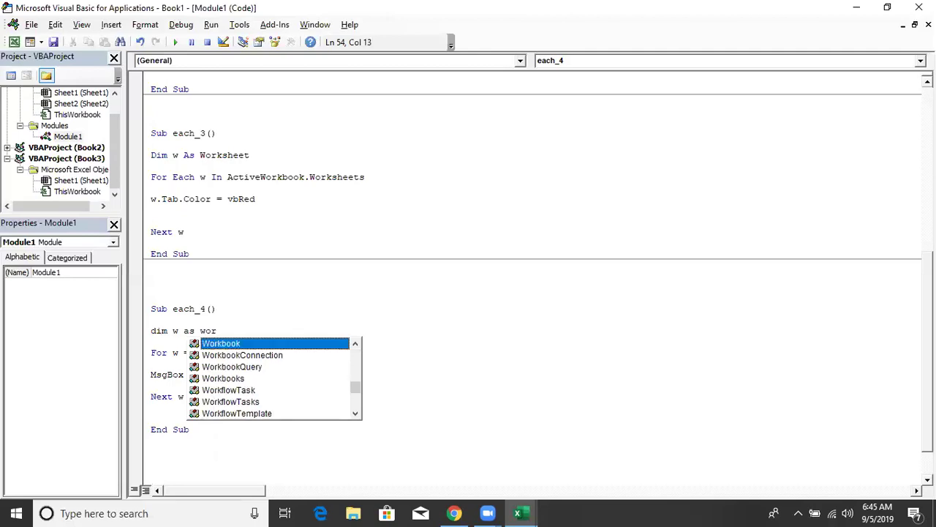
pyautogui.press('Down')
pyautogui.press('Down')
pyautogui.press('Down')
pyautogui.press('Up')
pyautogui.press('Up')
pyautogui.press('Up')
pyautogui.press('Tab')
pyautogui.click(192, 432)
pyautogui.click(230, 387)
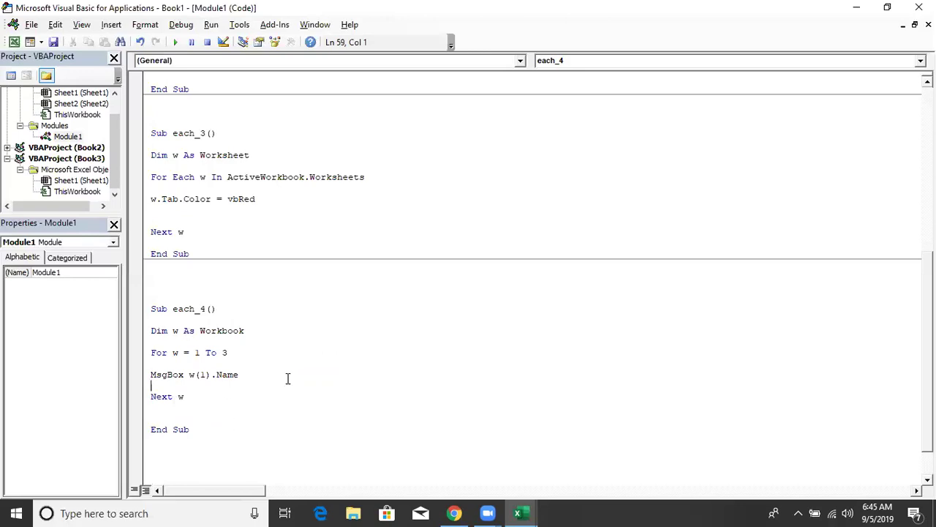
pyautogui.click(175, 42)
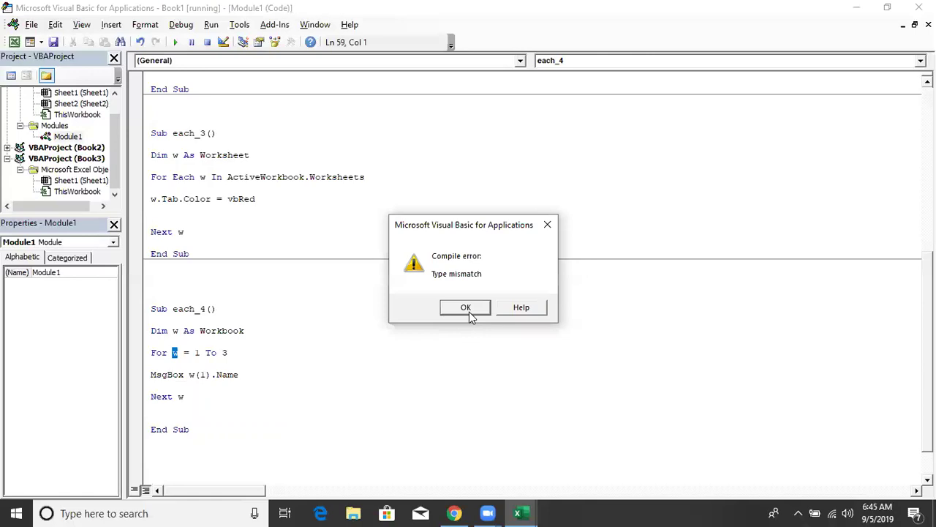
# Rename the loop counter to i in For, Next i, and w(i).
pyautogui.click(466, 307)
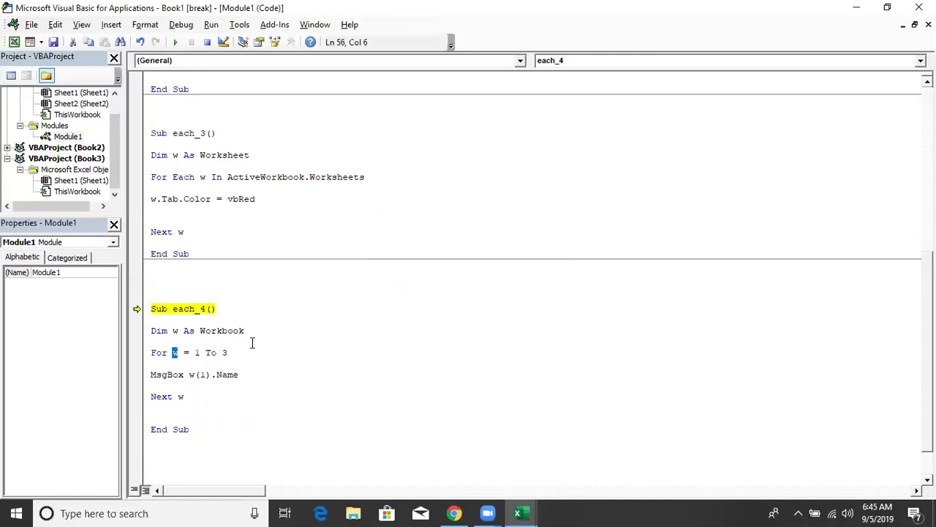
pyautogui.write('i')
pyautogui.doubleClick(181, 396)
pyautogui.write('i')
pyautogui.doubleClick(202, 375)
pyautogui.write('i')
pyautogui.press('Down')
pyautogui.press('Up')
pyautogui.press('Up')
# Run each_4 into error 91, change Dim to Workbooks, and rerun into break mode.
pyautogui.click(175, 43)
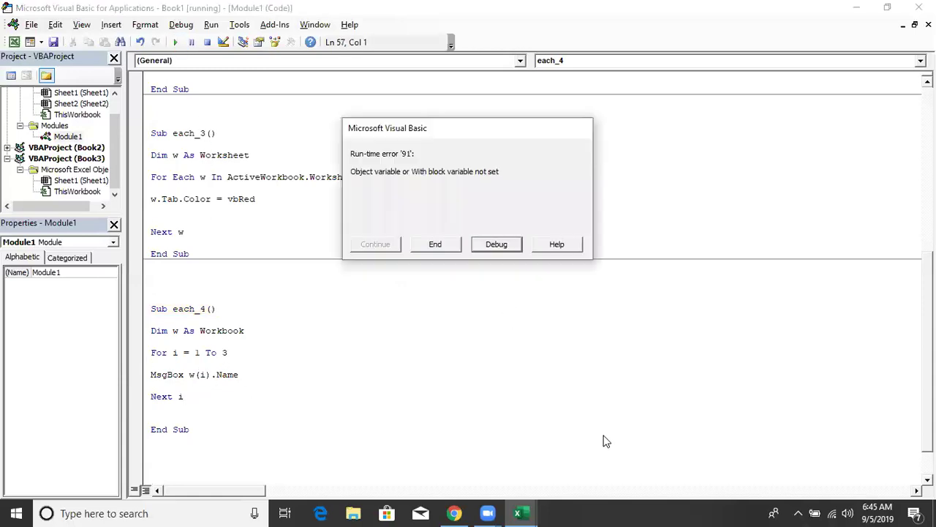
pyautogui.click(496, 244)
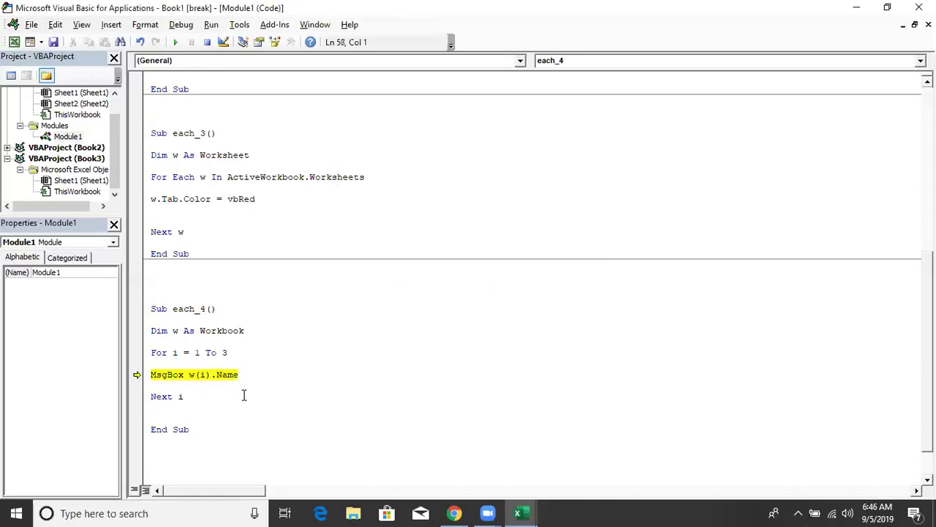
pyautogui.click(245, 331)
pyautogui.write('s')
pyautogui.click(450, 307)
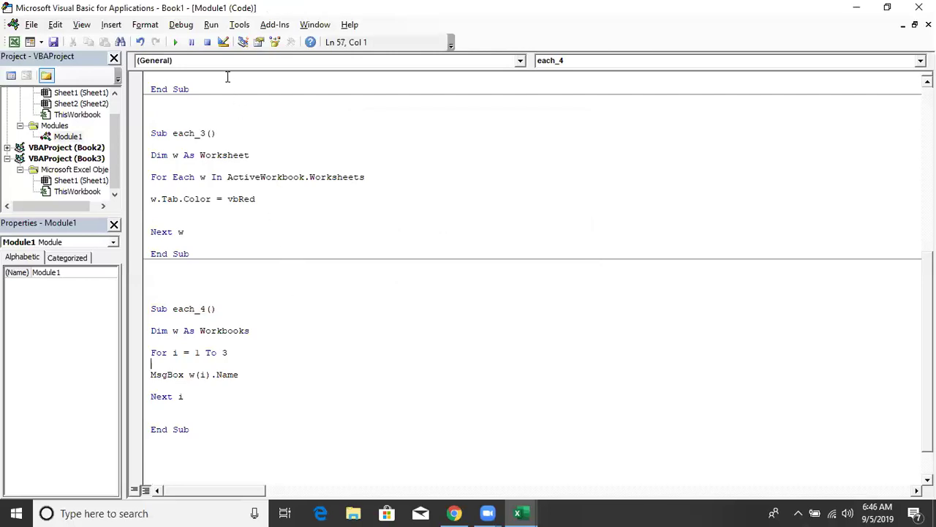
pyautogui.click(179, 43)
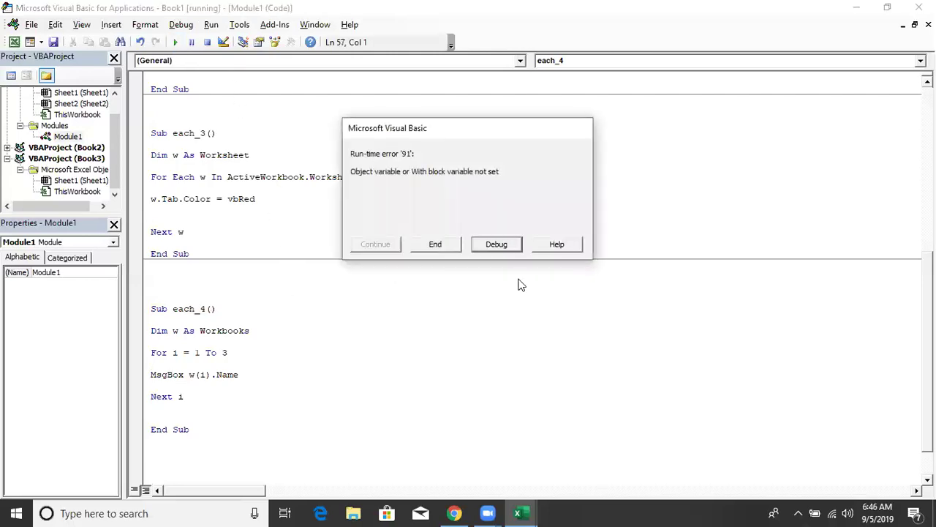
pyautogui.click(506, 246)
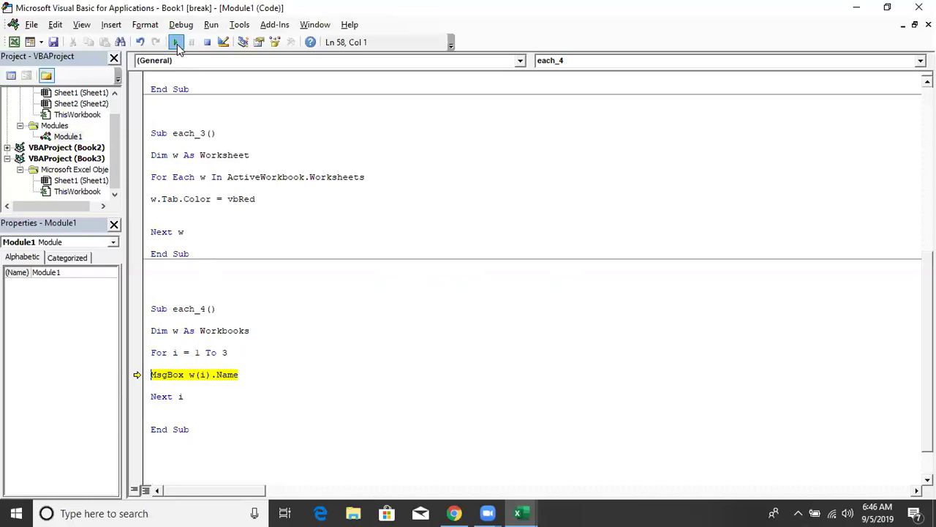
# Resume the paused each_4 macro, which halts again on MsgBox w(i).Name.
pyautogui.click(177, 42)
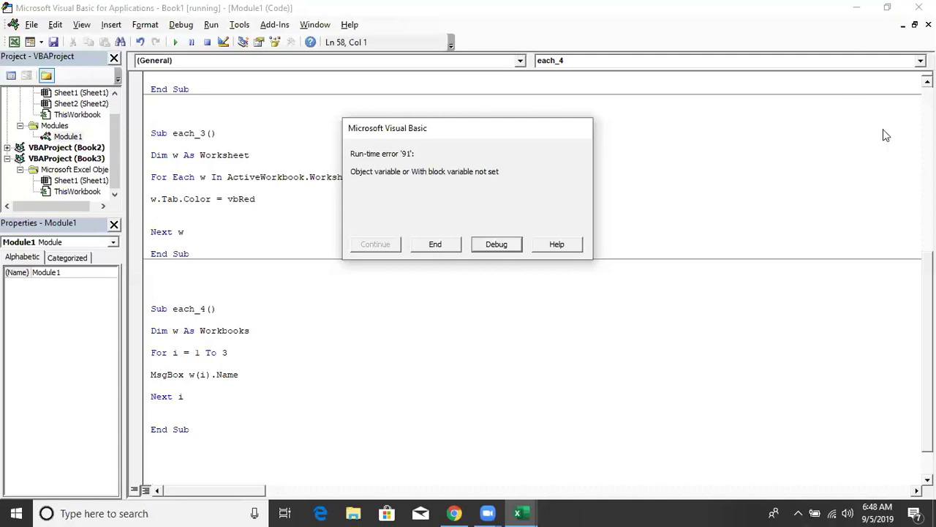
# End the errored run and delete the whole each_4 sub from Module1.
pyautogui.click(430, 253)
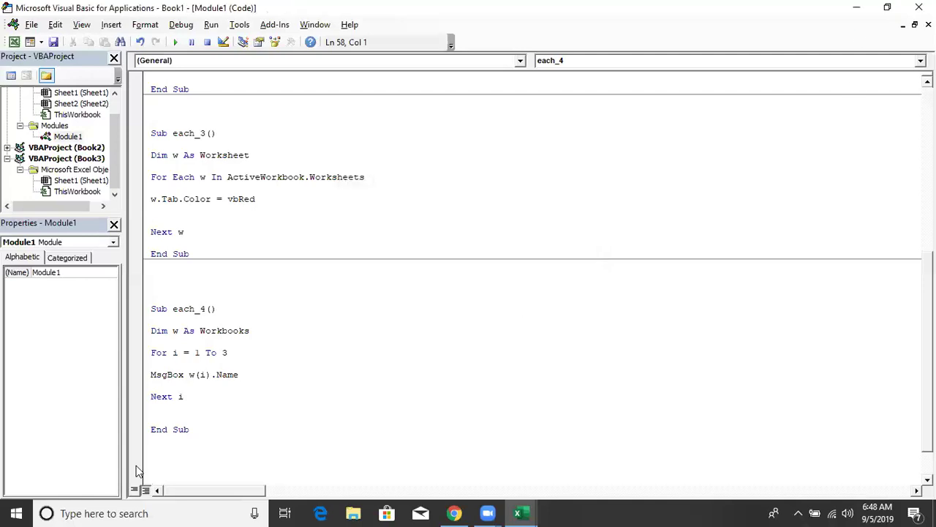
pyautogui.moveTo(192, 430); pyautogui.dragTo(132, 284)
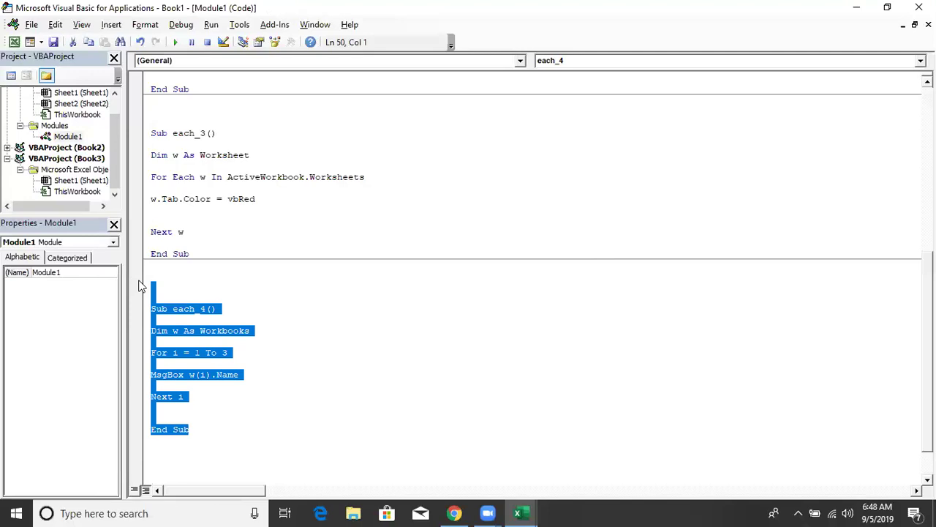
pyautogui.press('Delete')
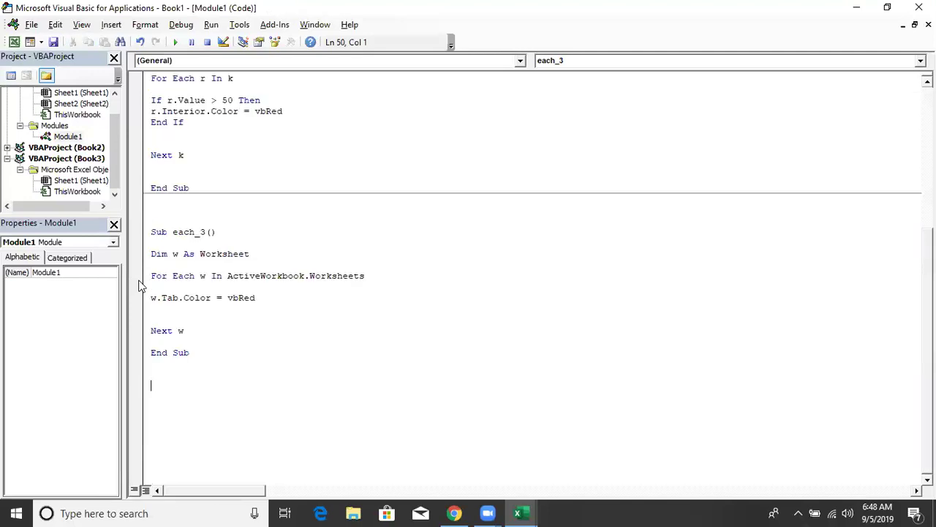